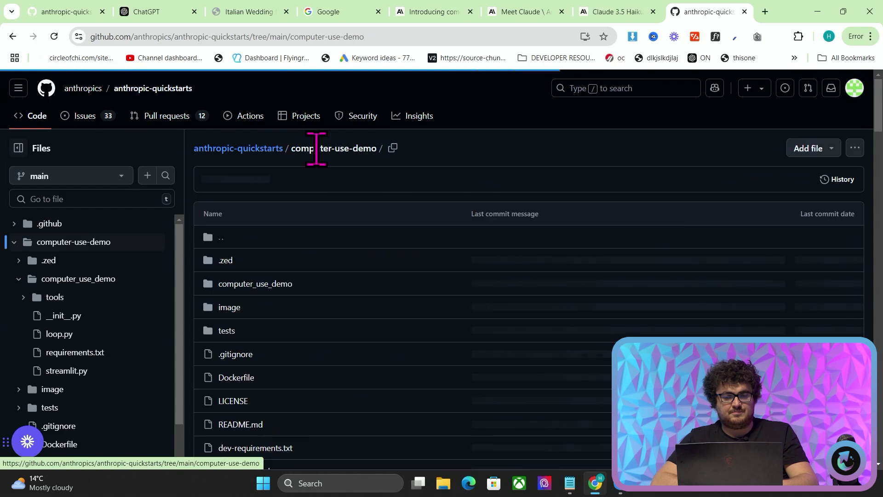
Copy the export ANTHROPIC_API_KEY line from the Anthropic API section of the computer-use-demo README.
scroll(306, 257, down, 8)
scroll(306, 256, up, 3)
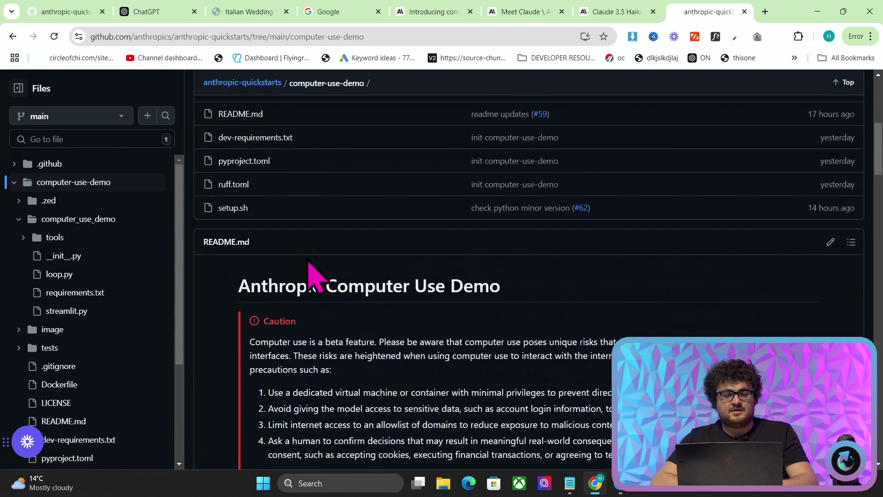
click(292, 36)
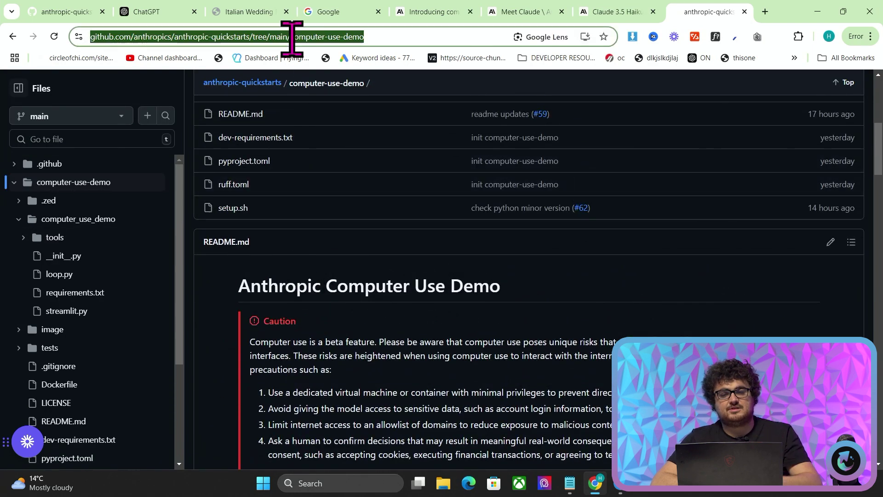
click(391, 256)
scroll(391, 257, down, 5)
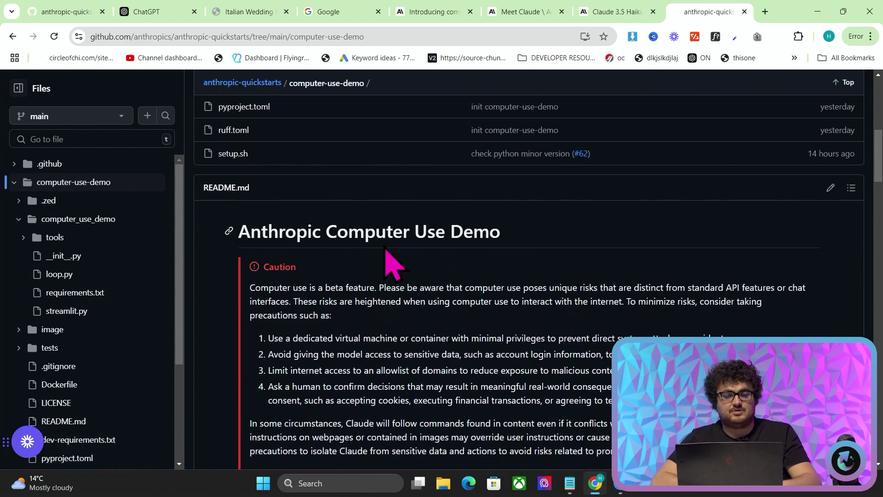
scroll(591, 240, down, 12)
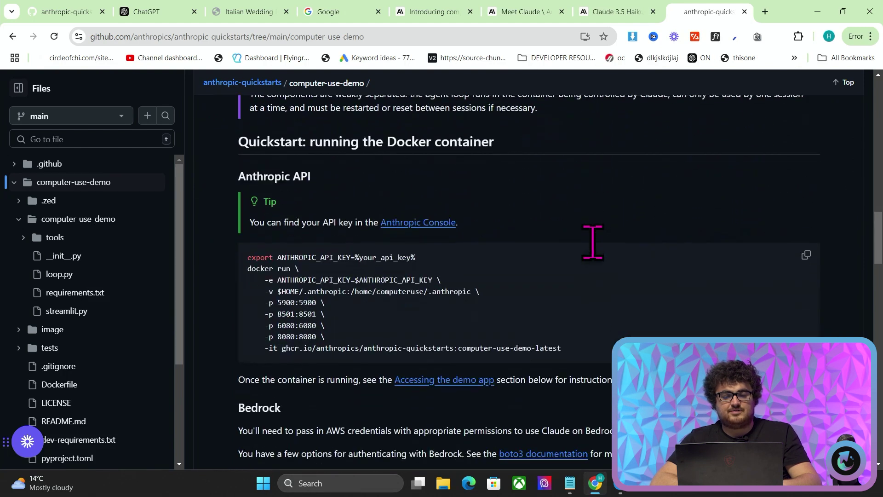
scroll(474, 221, up, 4)
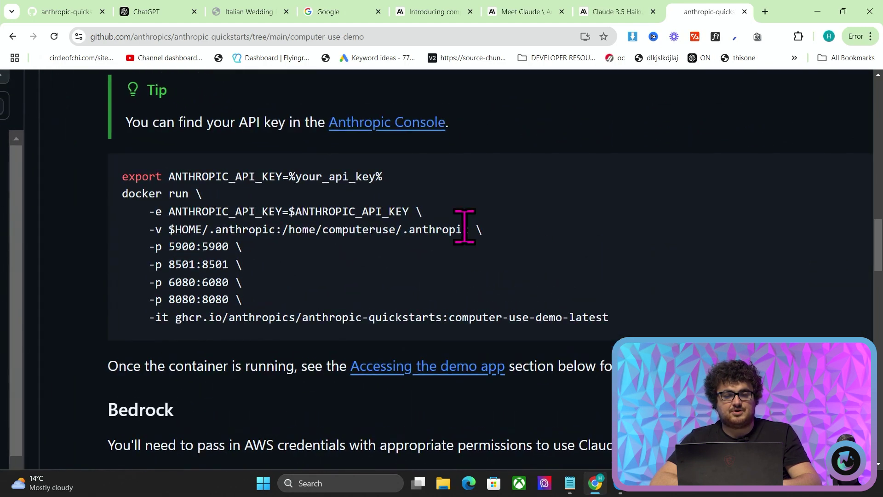
scroll(437, 226, up, 1)
triple_click(363, 213)
key(ctrl+c)
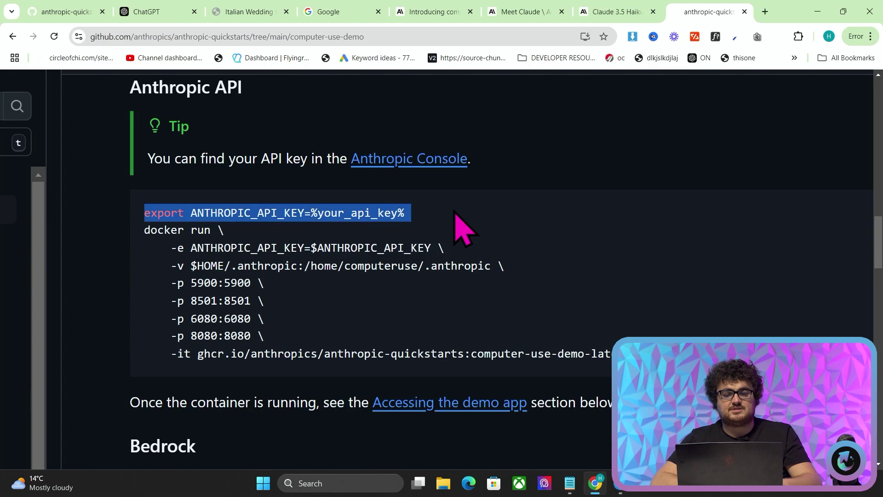
Open ChatGPT in a new browser tab and collapse its chat history sidebar.
click(765, 12)
text(ch)
key(Return)
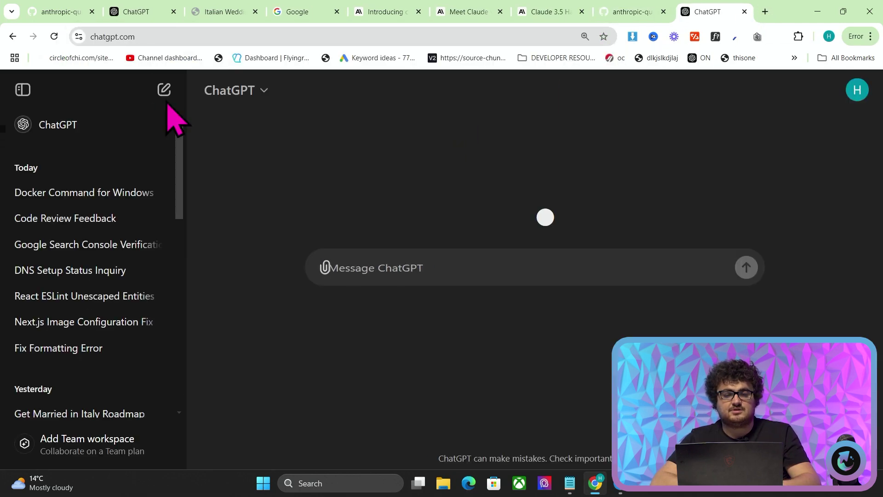
click(22, 90)
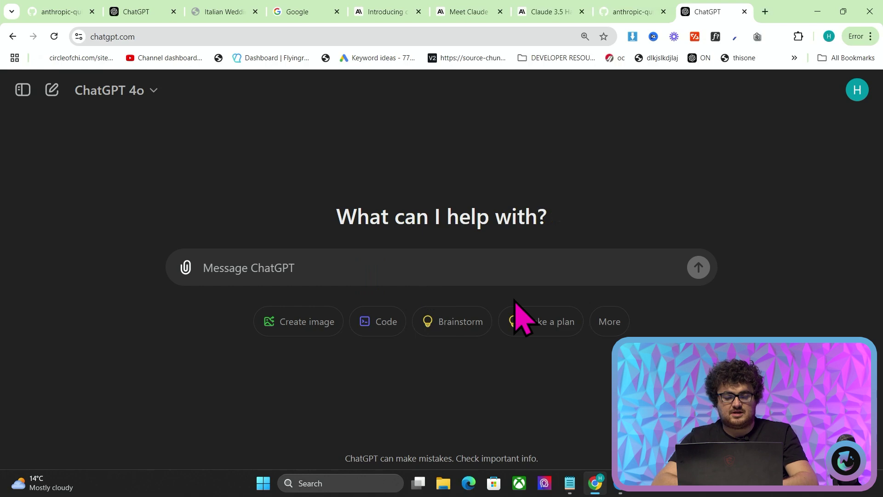
Ask ChatGPT to "write this command for windows", including the copied export line in the message.
text(write this command for win)
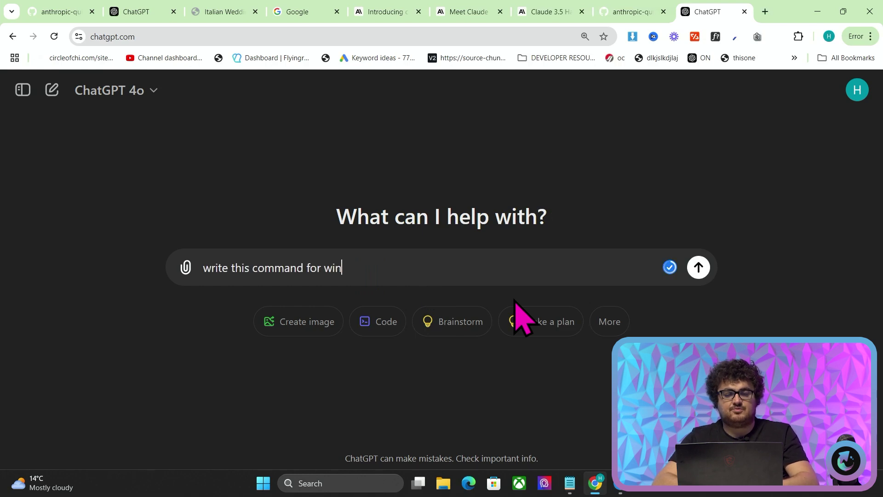
text(dows)
key(shift+Return)
key(shift+Return)
key(ctrl+v)
key(Return)
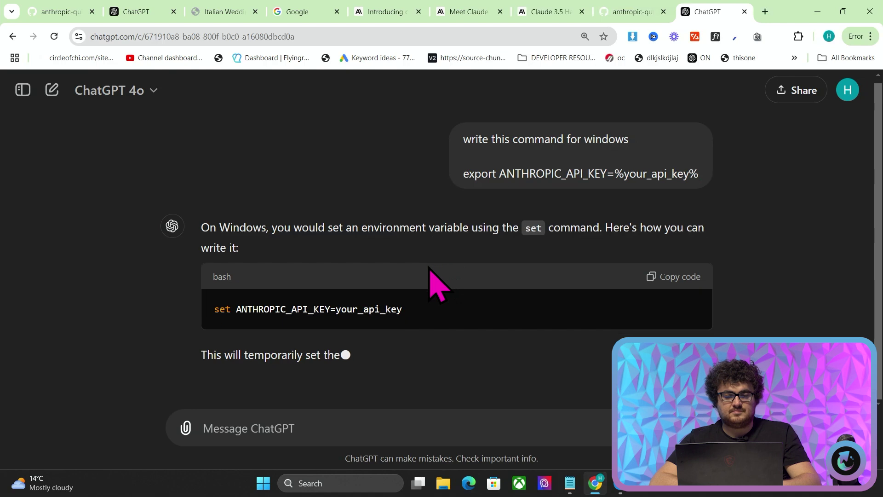
Open Command Prompt and enter the set command for ANTHROPIC_API_KEY with the placeholder put_your_api_key.
drag(404, 313, 392, 289)
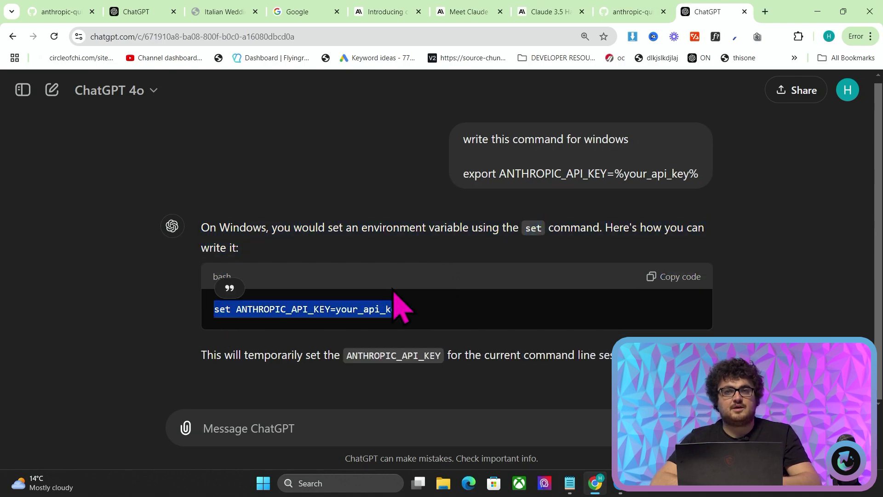
key(super)
text(comm)
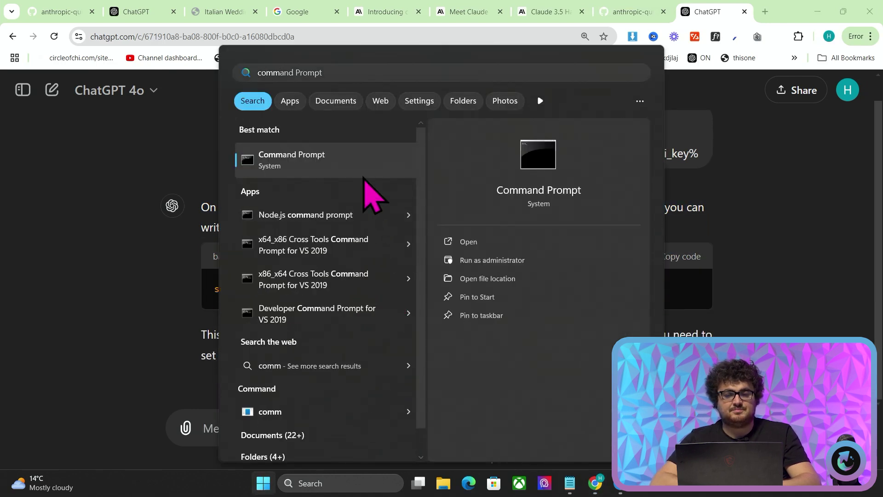
key(Return)
text(set ANTHROPIC_API_KEY=your_api_key)
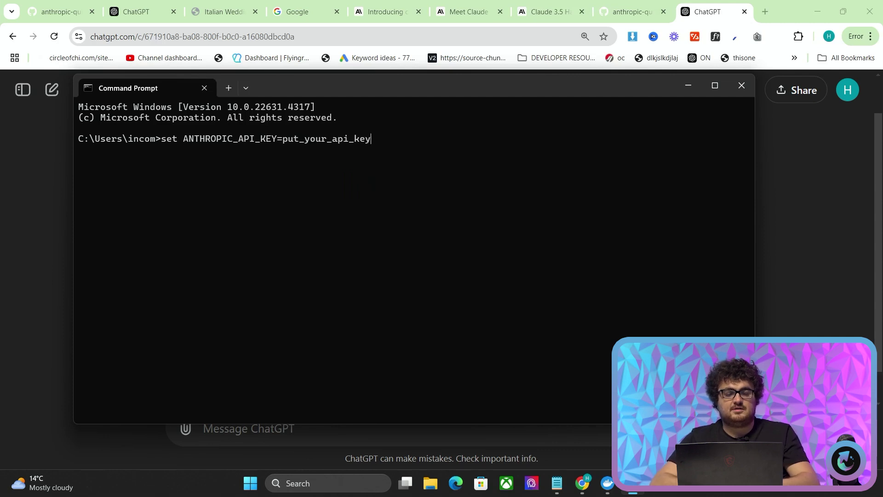
key(BackSpace)
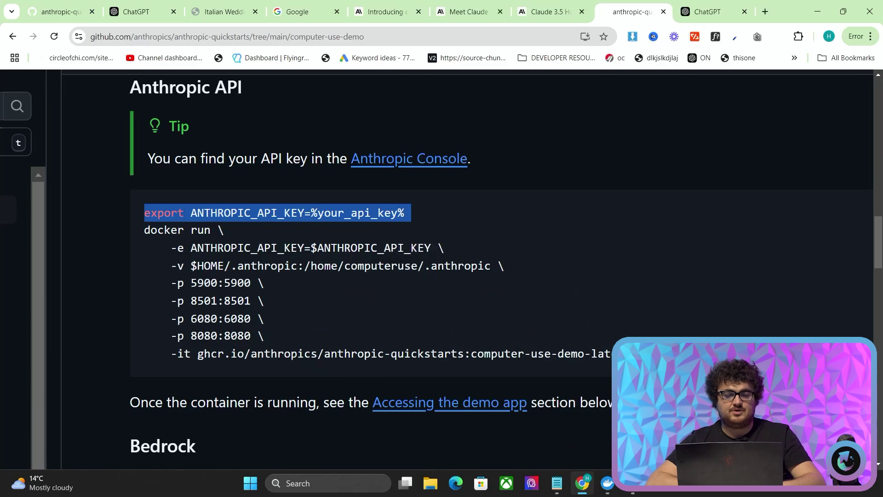
Copy the README's docker run command and ask ChatGPT to make it Windows friendly and put it on one line.
drag(612, 363, 143, 236)
key(ctrl+c)
click(694, 12)
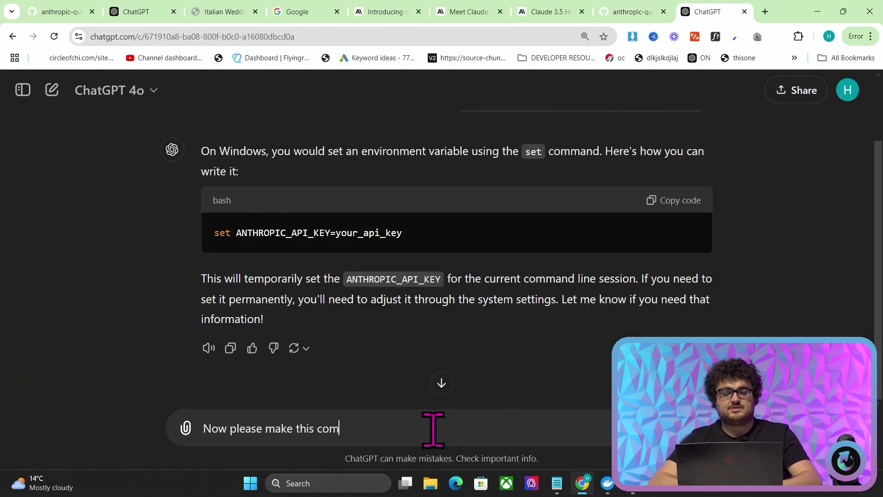
key(shift+Return)
key(shift+Return)
key(ctrl+v)
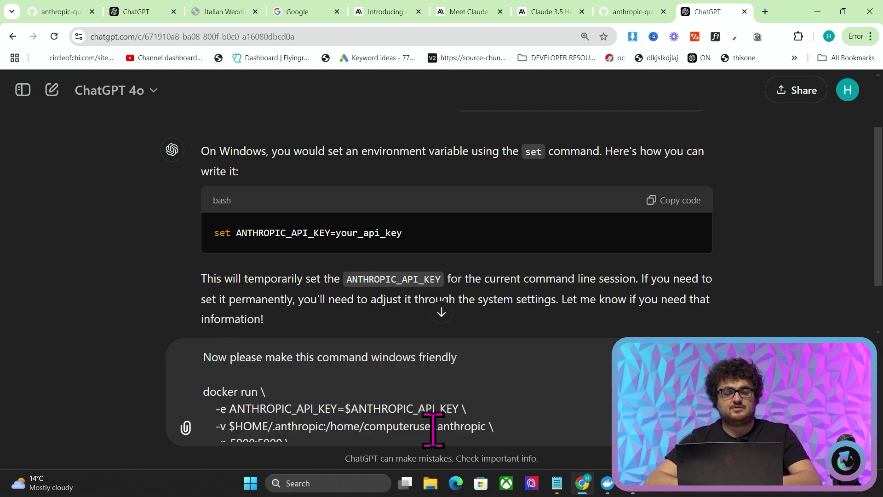
key(Return)
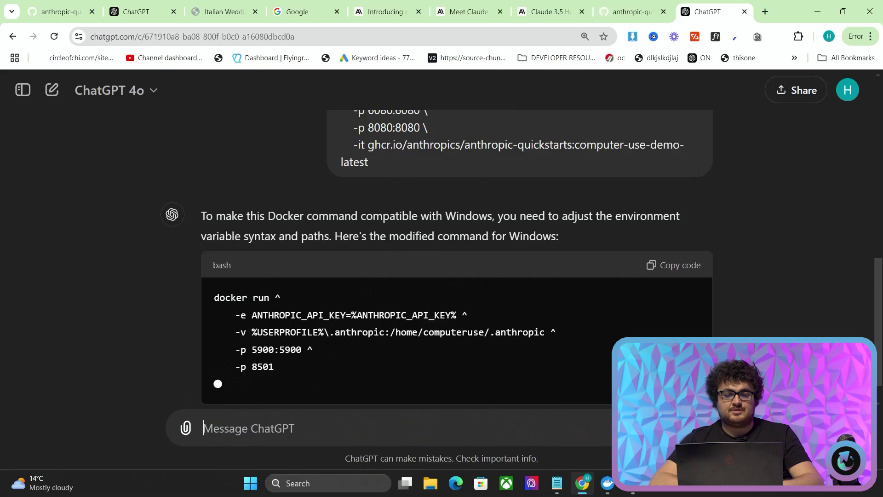
text(i need it on one line)
key(Return)
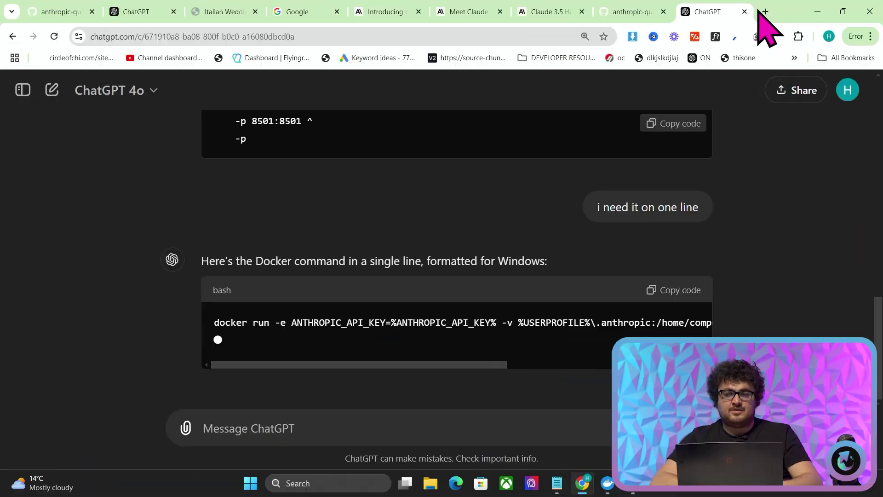
Search Google for docker in a new tab and open the docker.com website.
click(765, 12)
text(go)
key(Return)
text(docker)
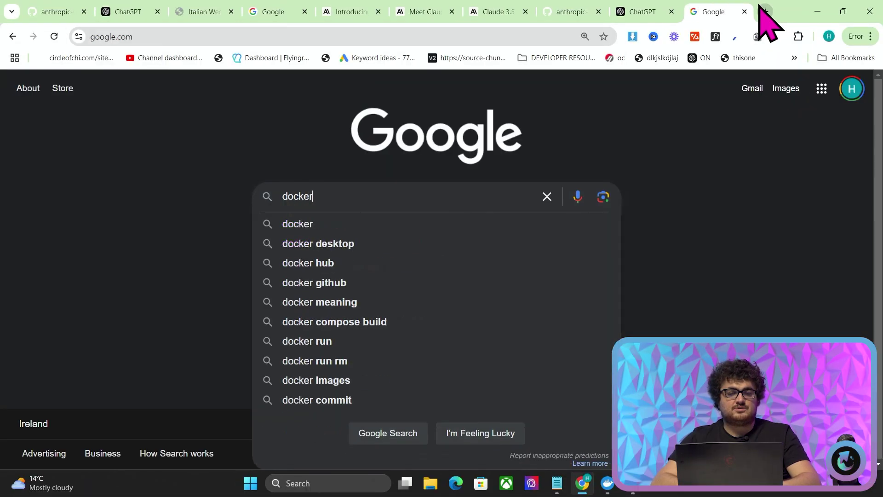
key(Return)
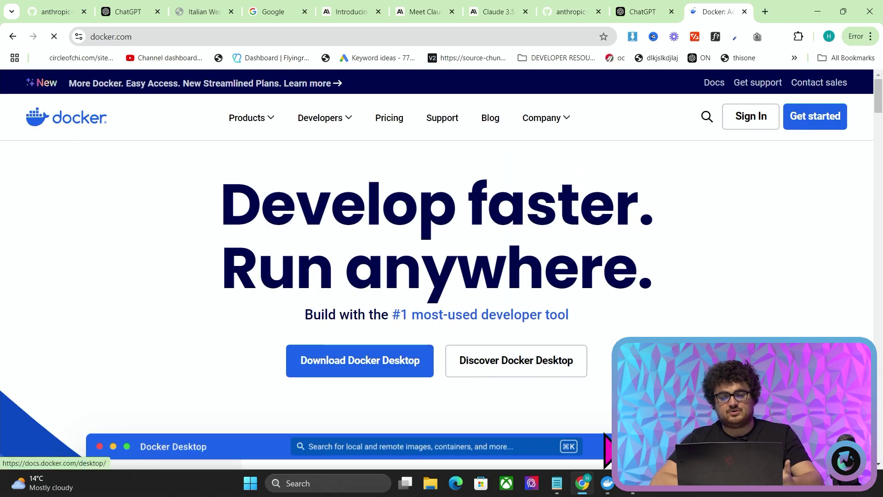
Stop the running ghcr.io/anthropics container in Docker Desktop and return to the Docker website.
click(607, 483)
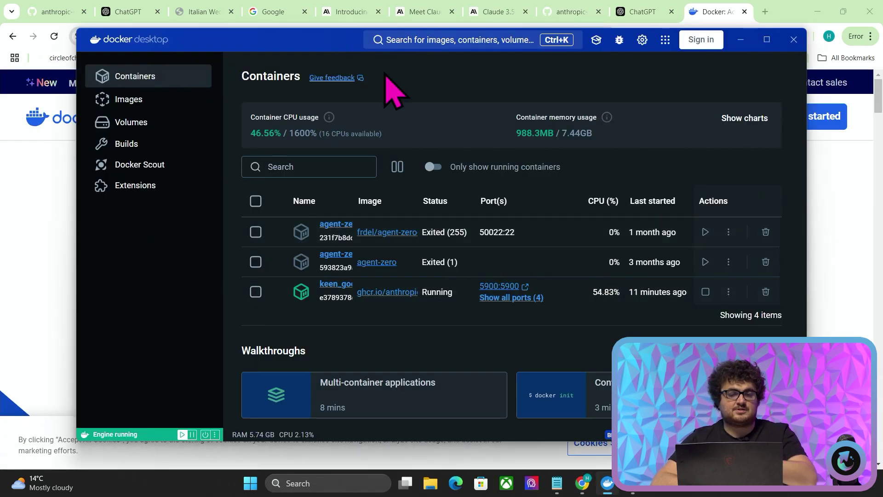
click(706, 291)
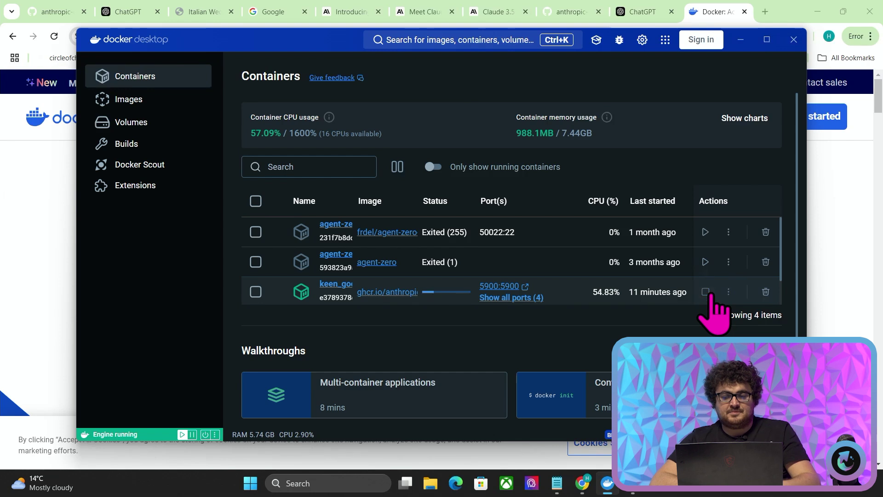
key(alt+Tab)
key(alt+Tab)
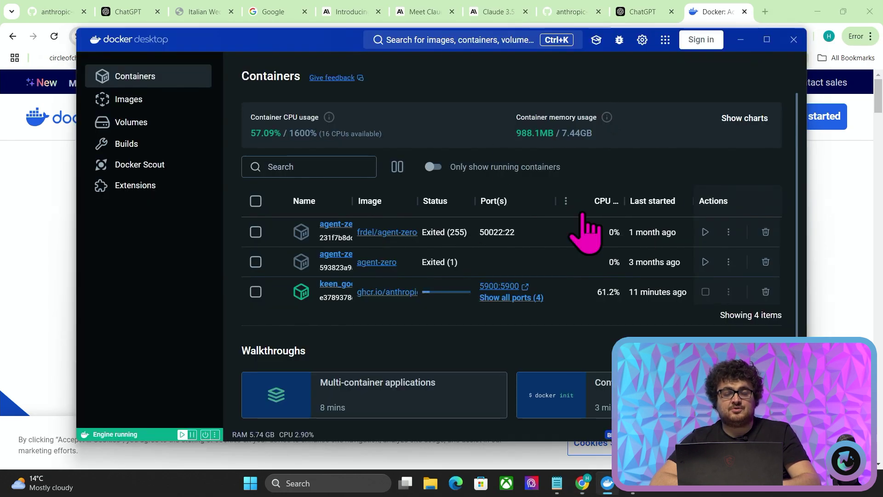
key(alt+Tab)
scroll(294, 276, down, 2)
scroll(297, 294, up, 2)
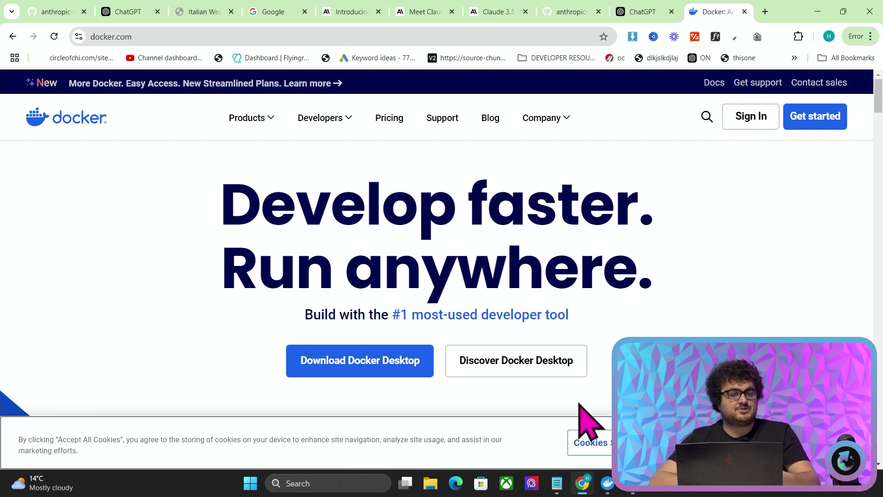
click(637, 12)
double_click(447, 264)
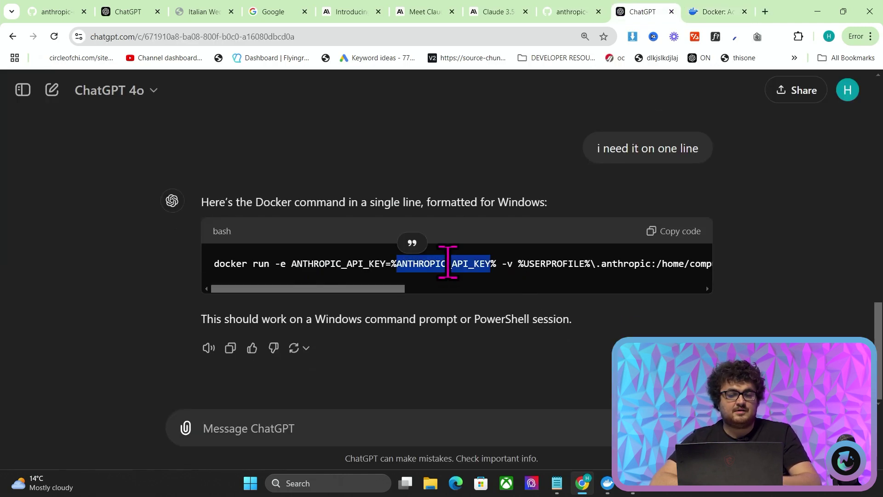
triple_click(447, 263)
click(690, 230)
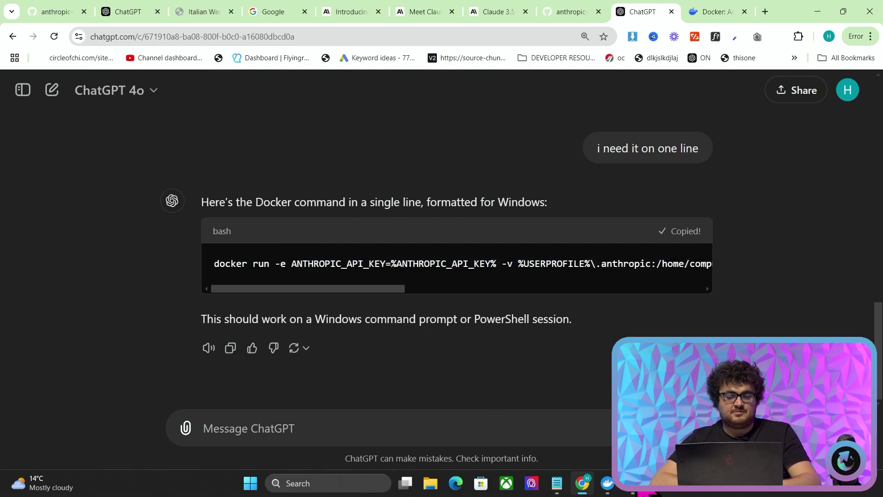
key(ctrl+v)
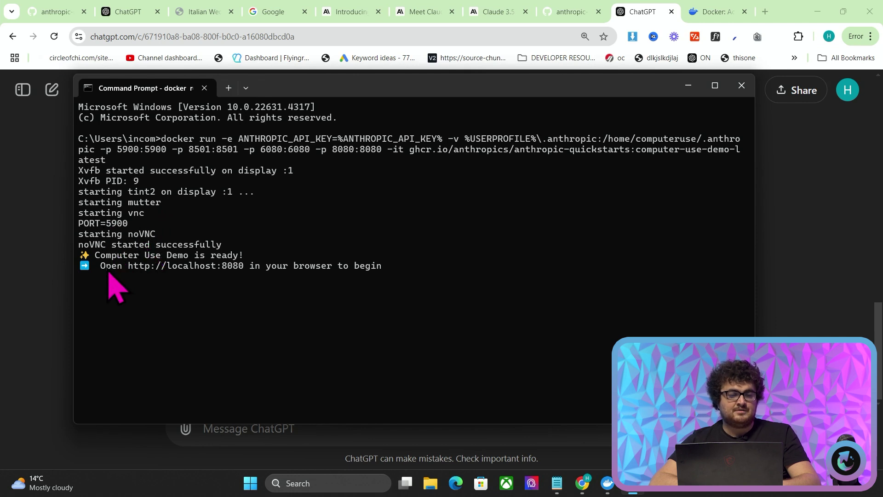
ctrl+click(193, 268)
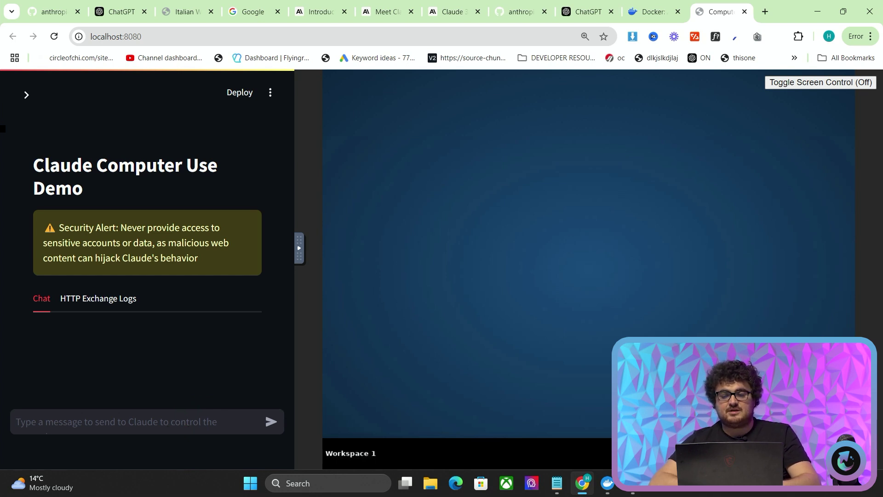
Turn on screen control for the demo's virtual desktop and close the Firefox tabs there.
click(821, 84)
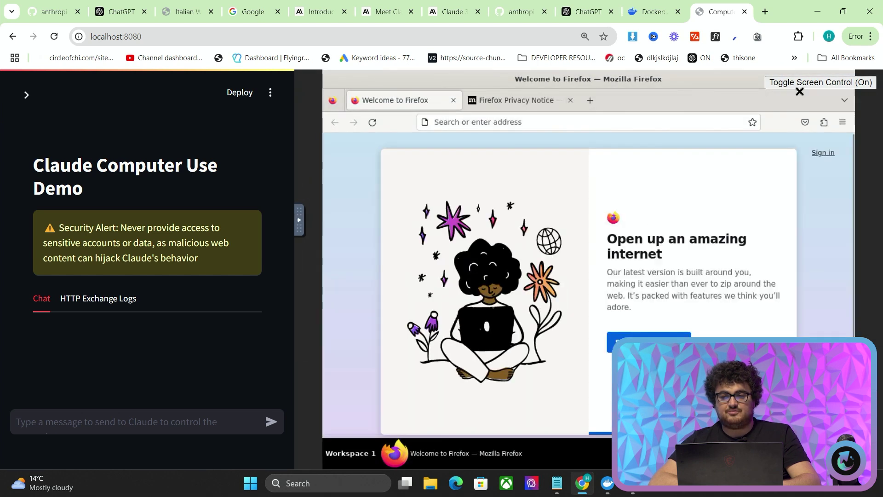
click(453, 101)
click(455, 102)
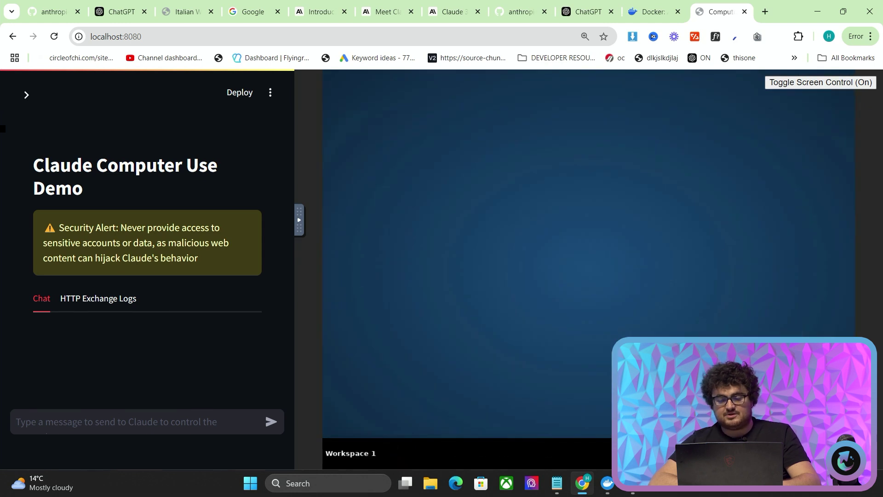
key(super)
key(super)
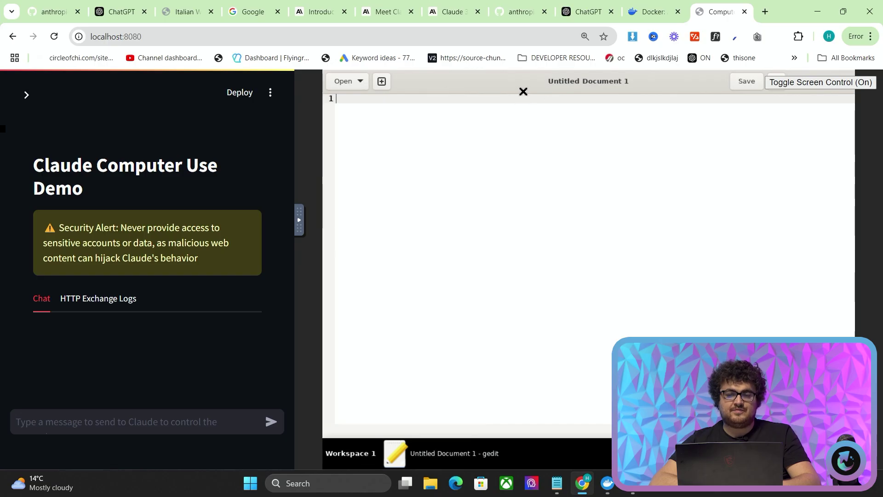
Write "save your text here" in a blank gedit document and save it as save your text.txt in the home folder.
text(save your text here)
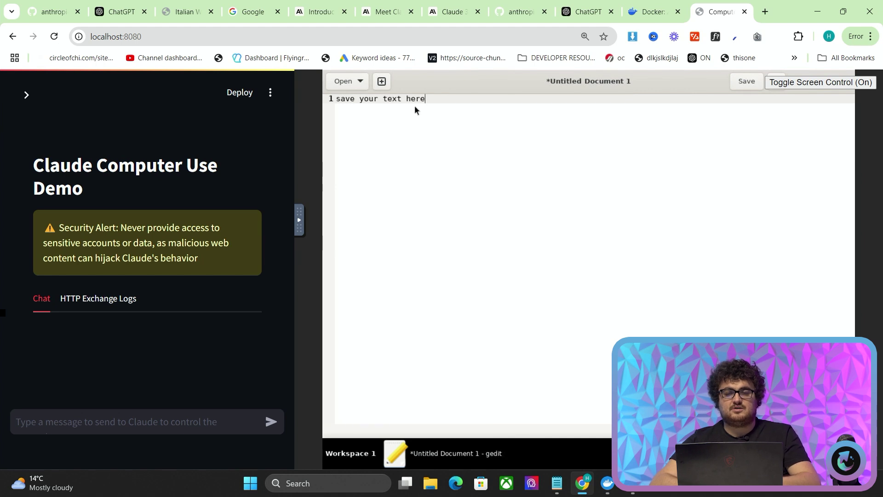
key(ctrl+s)
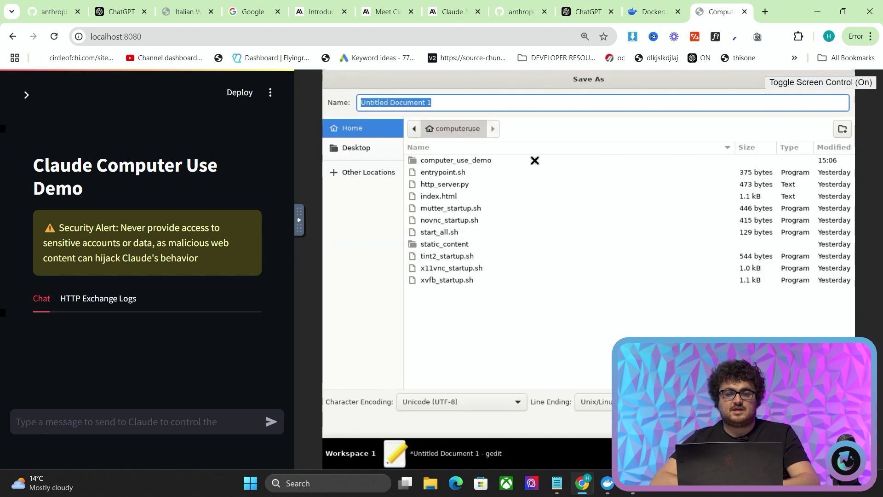
text(save your text.txt)
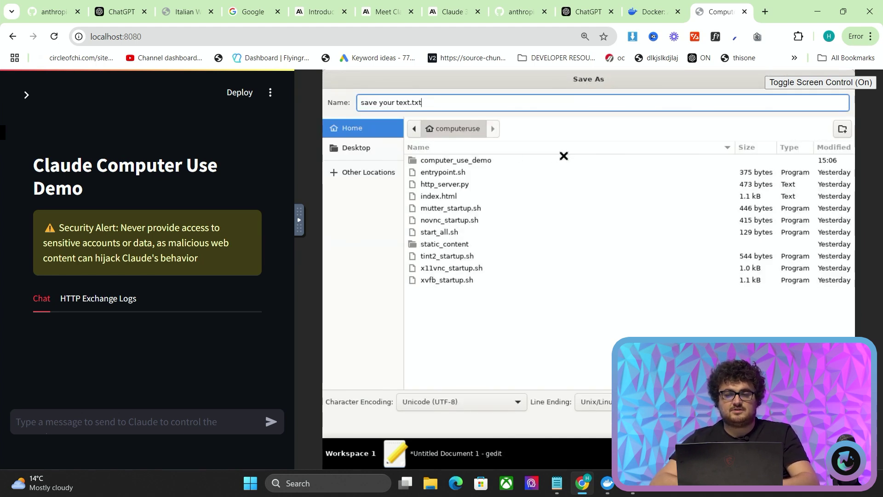
key(Return)
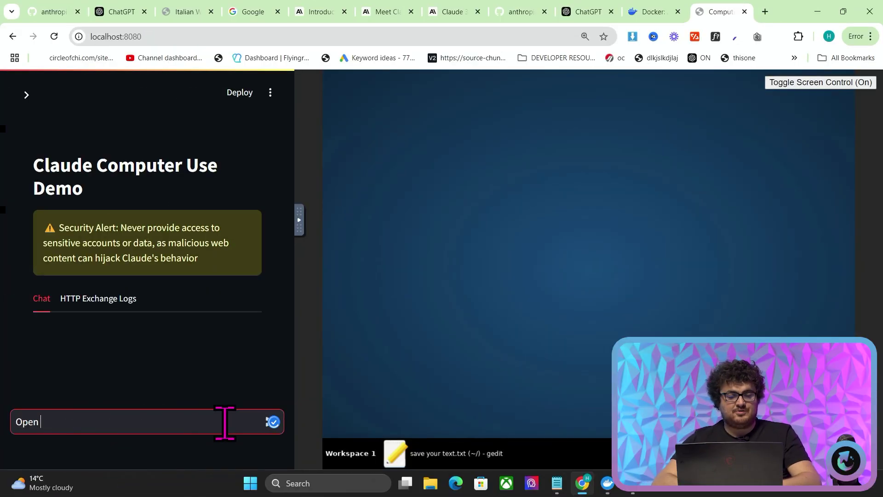
text(s)
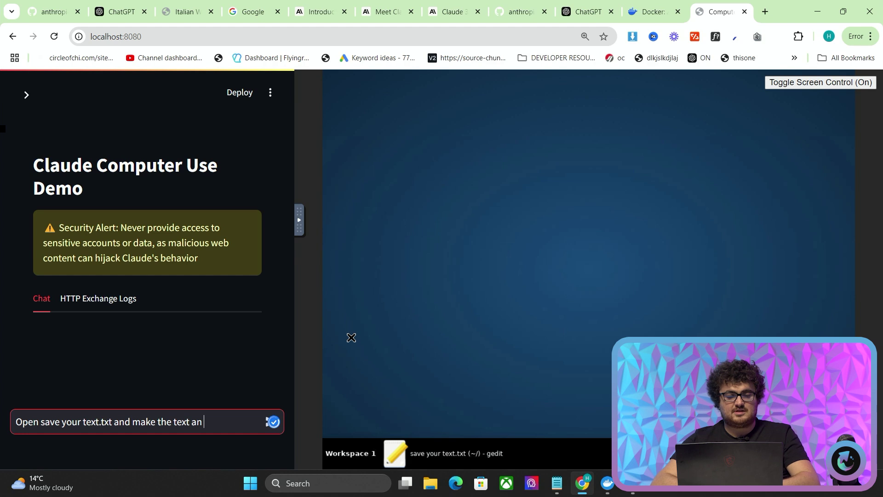
text(al link to https://2men.it/collections/kiton)
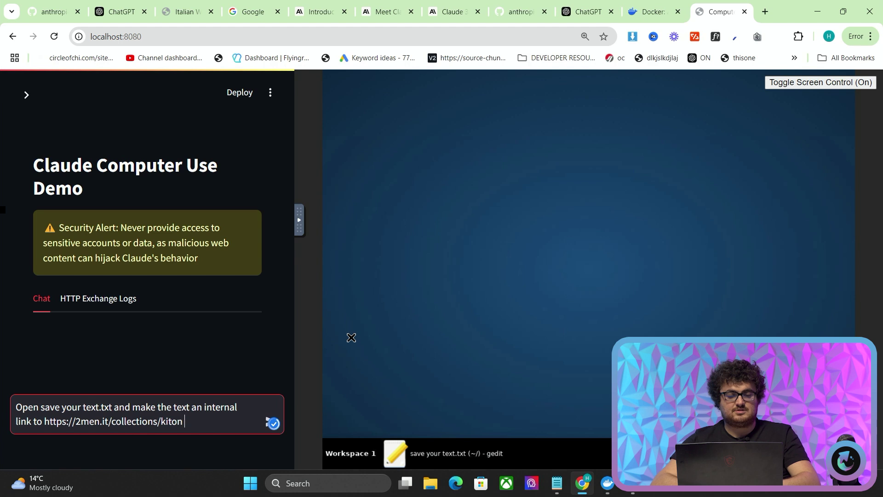
text(down)
key(Return)
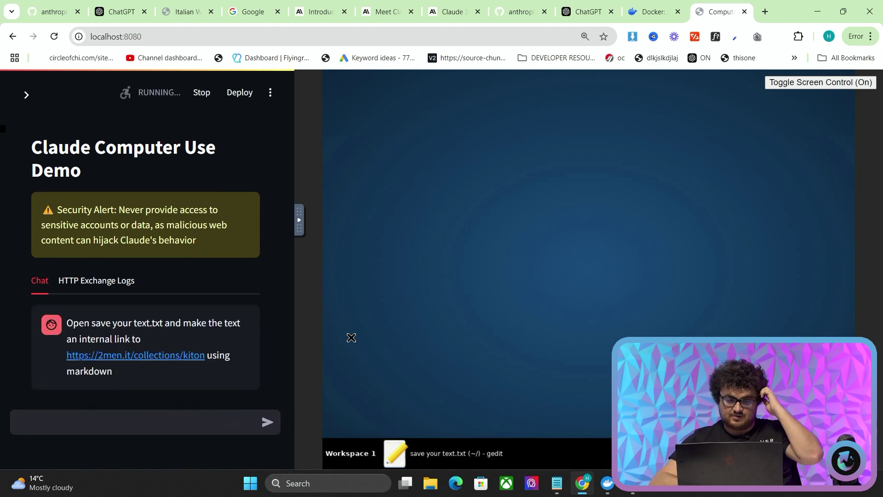
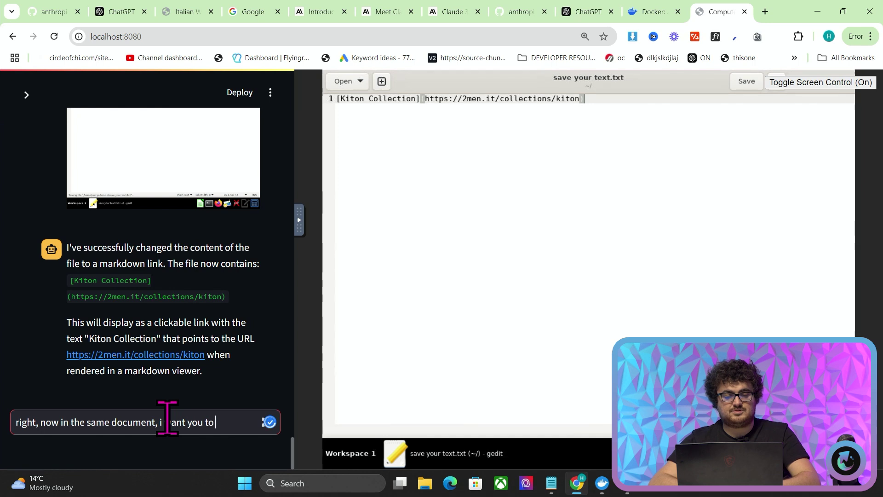
Write a request for 3 Unsplash images in the same document with embeddable image.unsplash.com links: one of milan, one of naples, one of venice.
text(from unsplkash)
key(ctrl+BackSpace)
text(s from un)
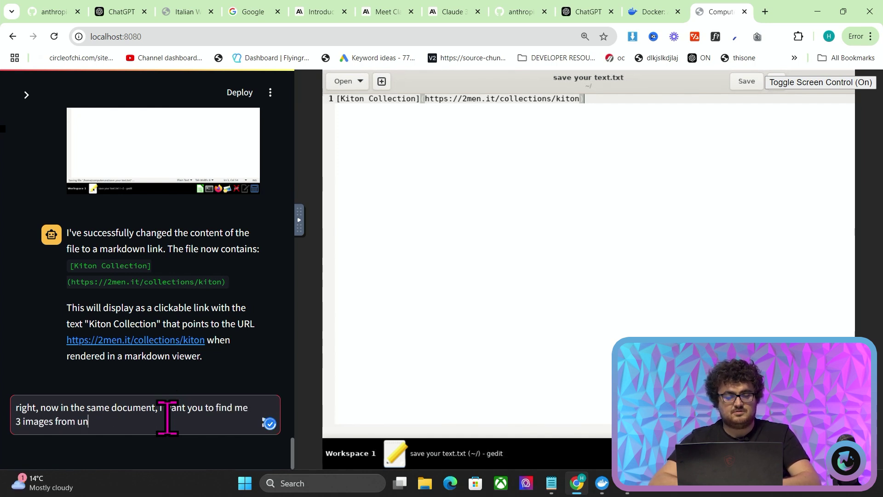
text(plash and give me)
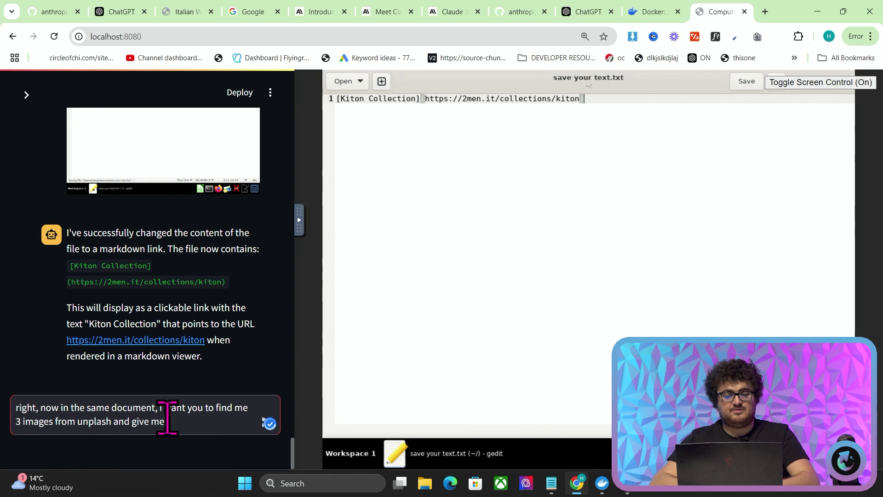
text( the real image link (image.)
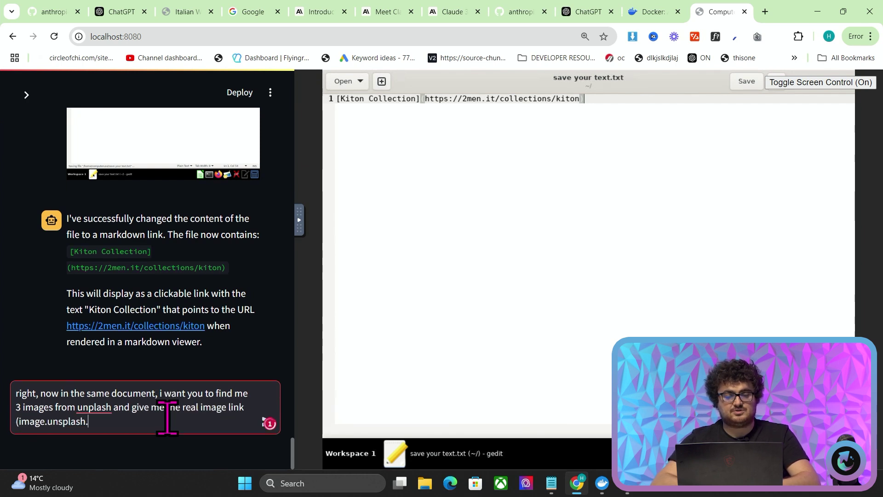
text(unsplash.com links))
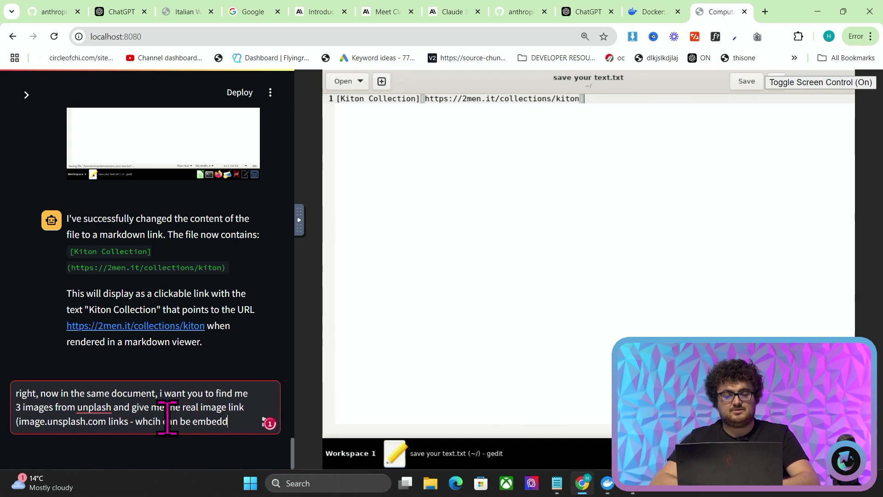
text(ed)
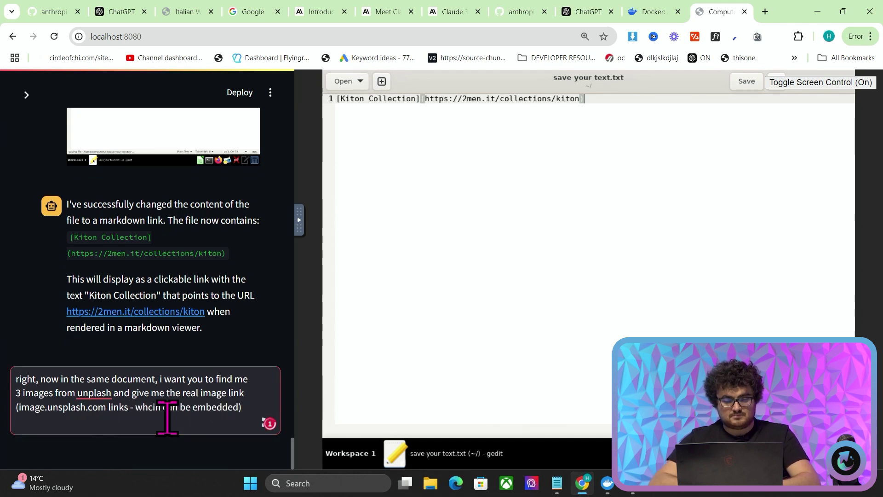
text(ilan, one of naples, on)
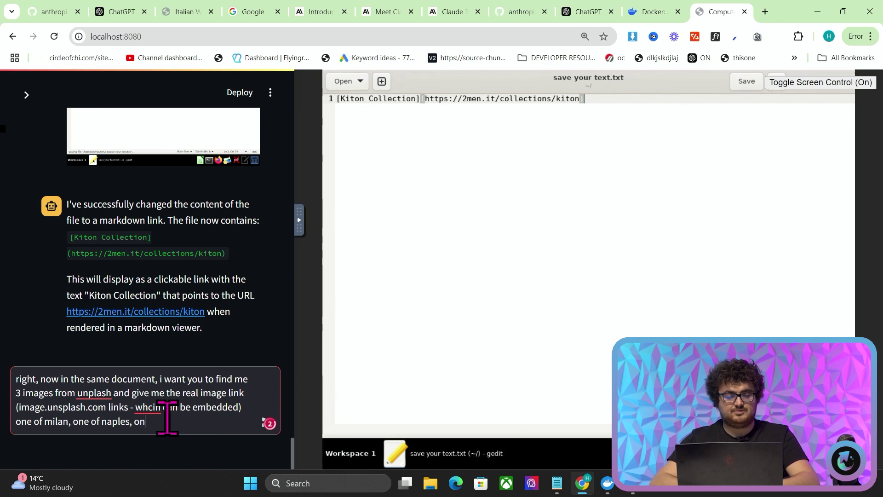
text(e of venice)
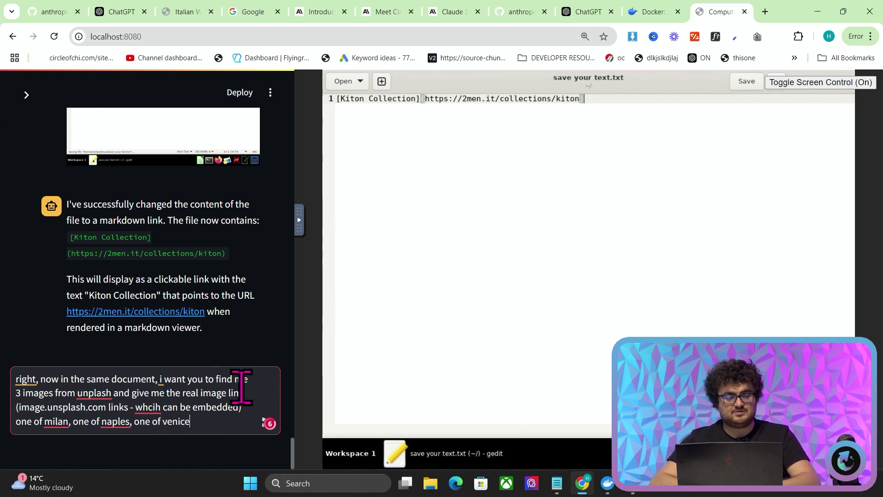
Add "make them embedded images in the same text document" to the request and send it to Claude.
text( -)
text( ake the)
key(ctrl+BackSpace)
key(ctrl+BackSpace)
text(ma)
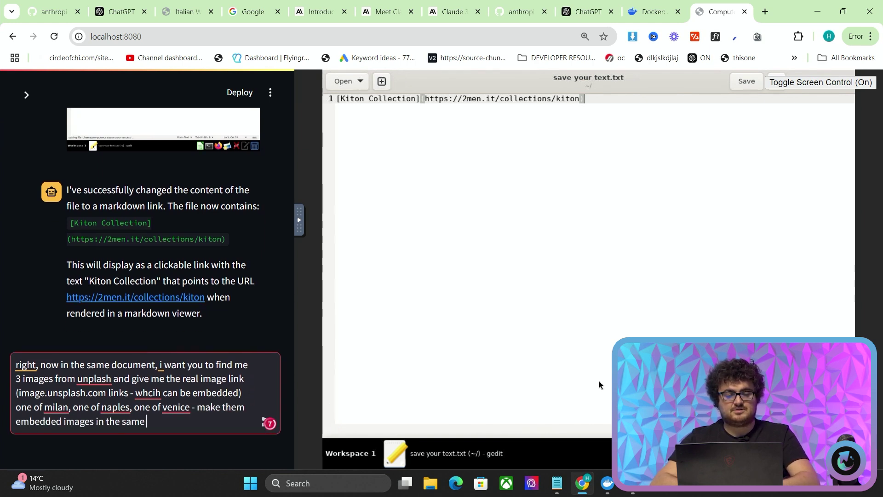
text(docuemnt)
key(BackSpace)
key(BackSpace)
key(BackSpace)
key(BackSpace)
text(ment)
key(ctrl+a)
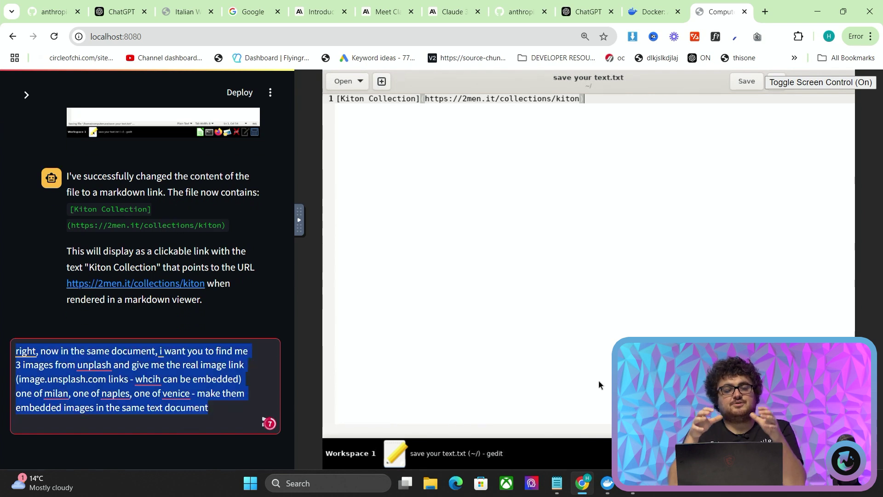
key(Return)
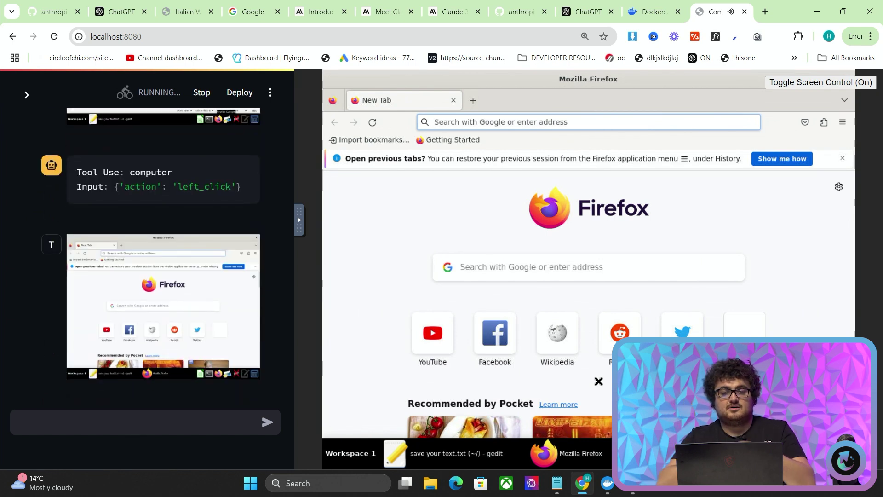
Open Perplexity in a new browser tab, checking Claude's progress in the demo before returning to it.
click(765, 12)
text(per)
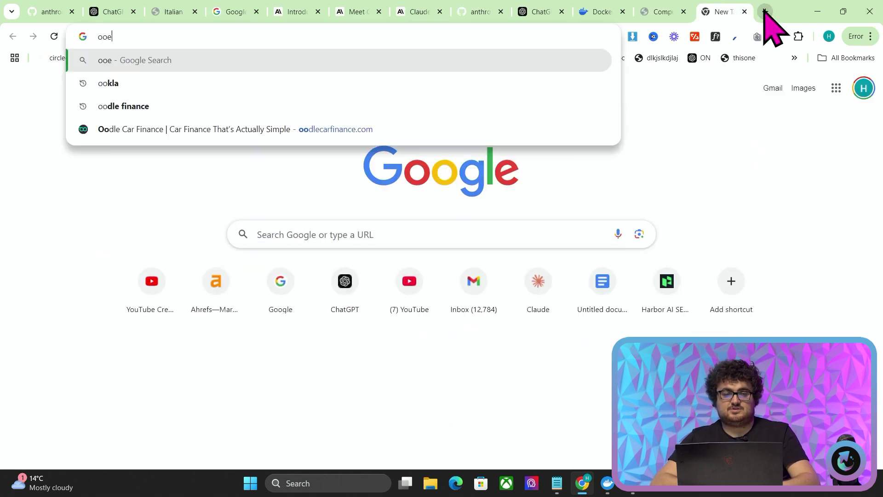
key(Return)
click(661, 11)
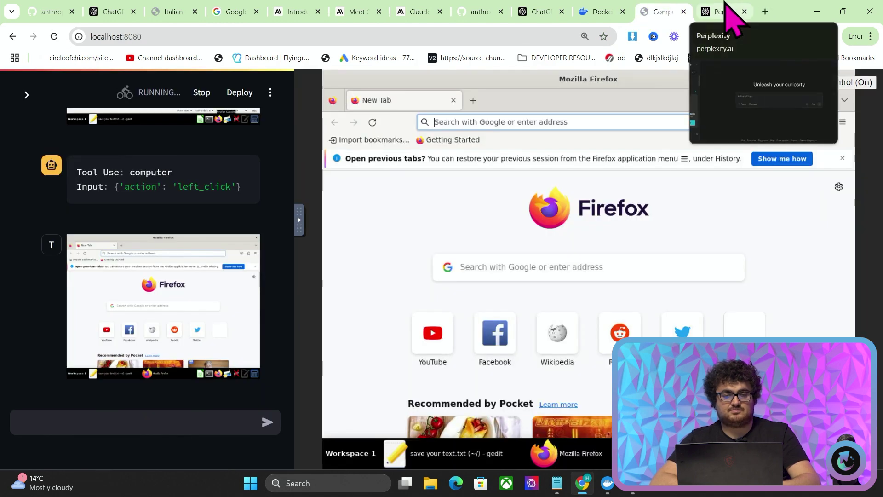
click(724, 10)
click(671, 10)
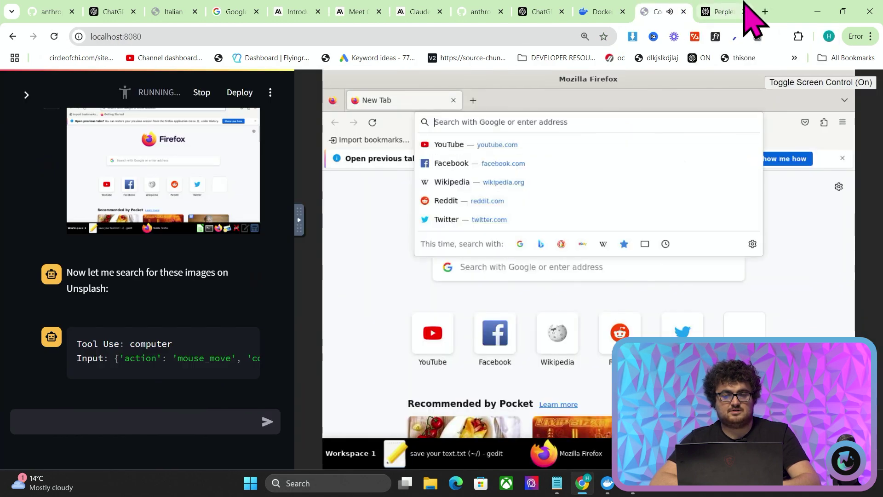
click(741, 8)
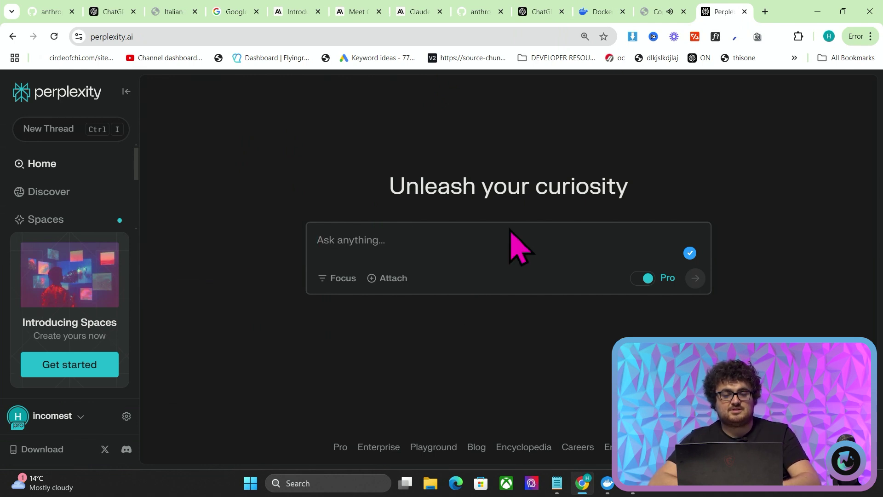
Ask Perplexity to find 3 images of milan, naples, and rome on Unsplash and give the image links.
text(please find me 3 images of milan, naples, and r)
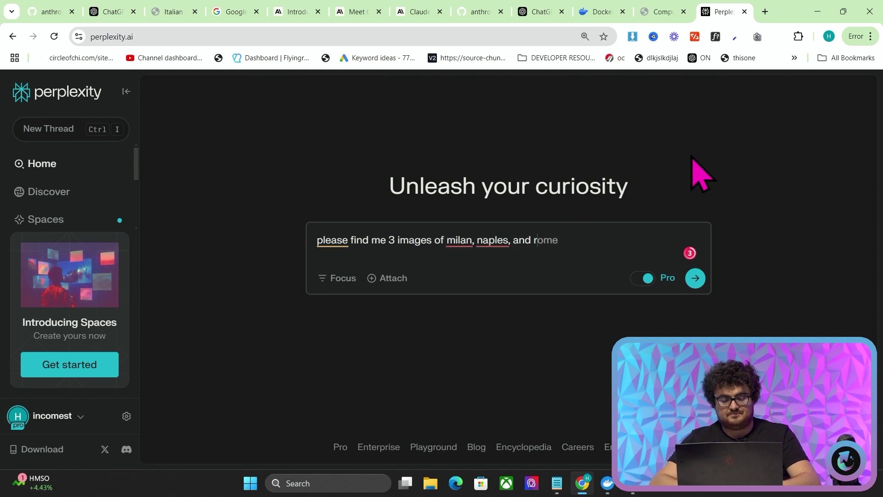
text(ome on un)
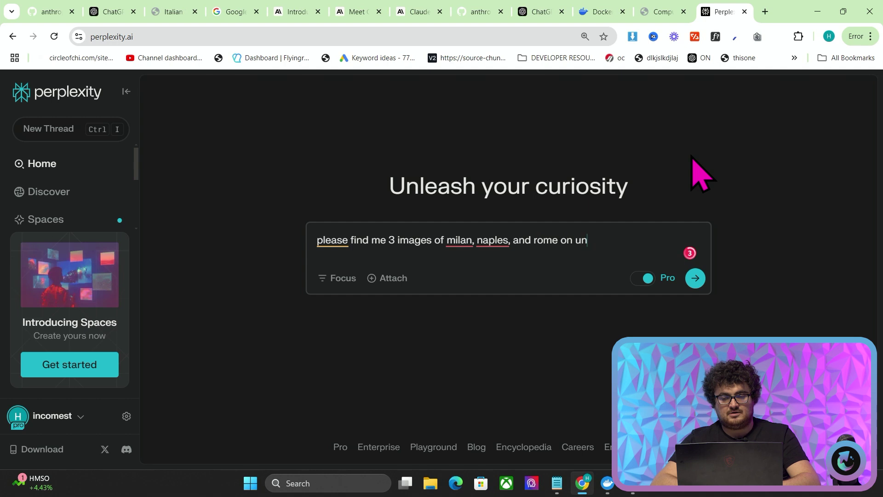
text(splassh and give me the image li)
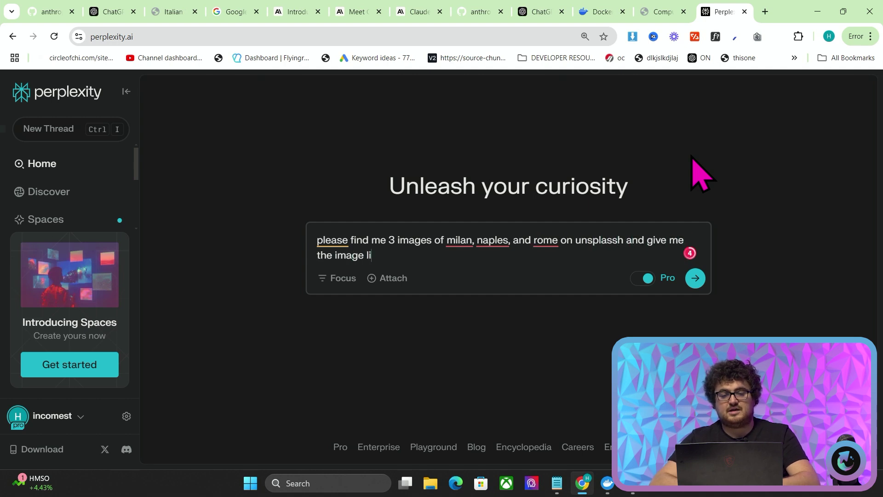
text(nks)
key(Return)
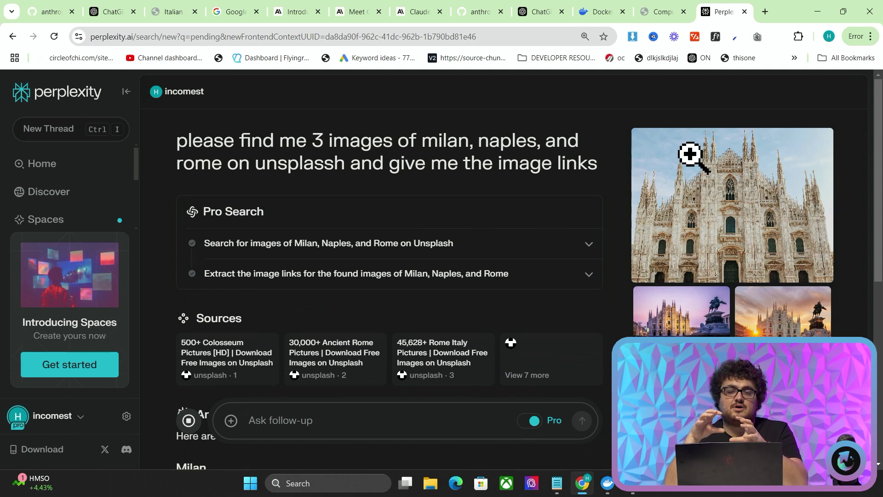
Open the Duomo di Milano image link from the answer in its own tab and copy the Unsplash page address.
scroll(361, 262, down, 5)
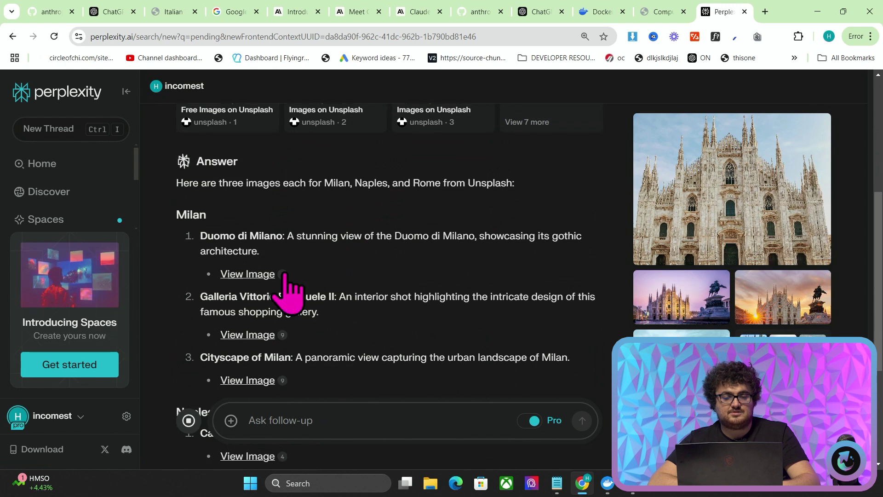
middle_click(260, 276)
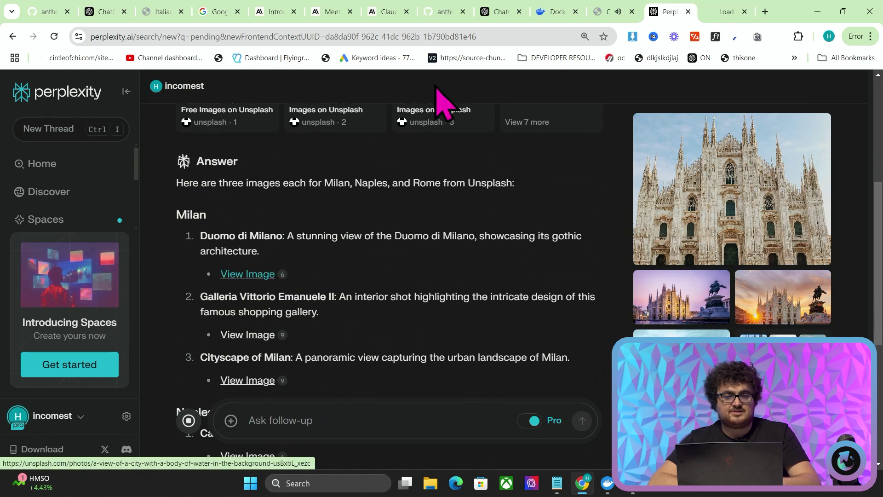
click(733, 8)
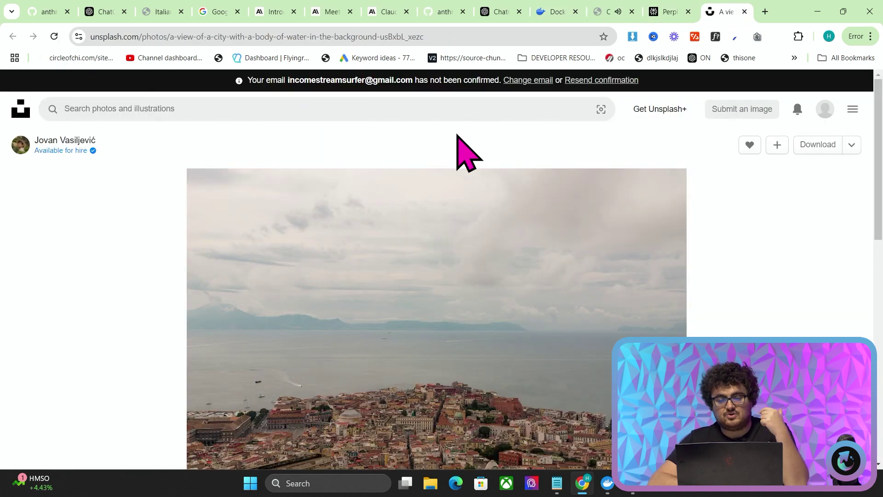
click(384, 40)
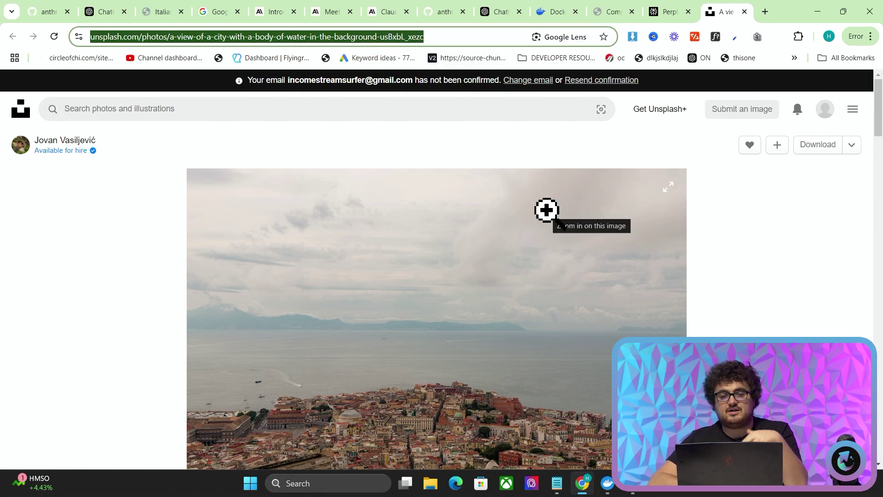
Open markdowntohtml.com in a new tab and replace the sample markdown with the copied Unsplash address.
click(765, 12)
text(mark)
key(Return)
click(265, 305)
key(ctrl+a)
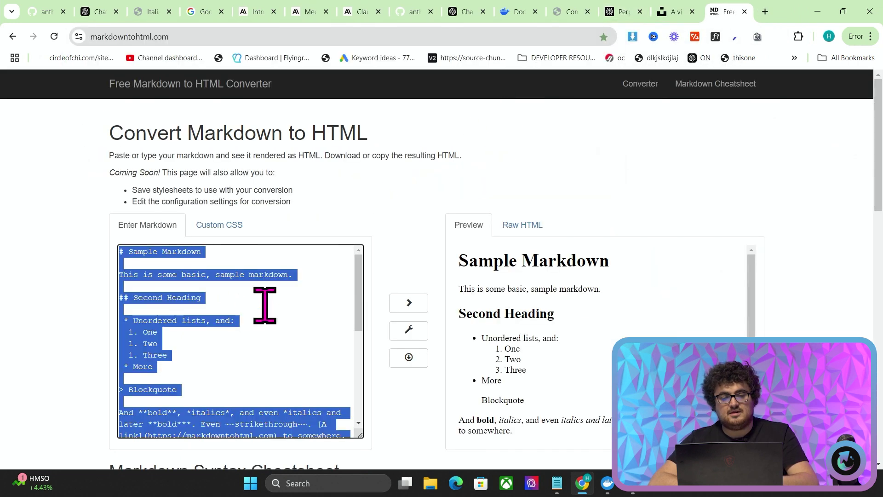
key(ctrl+v)
scroll(296, 315, down, 15)
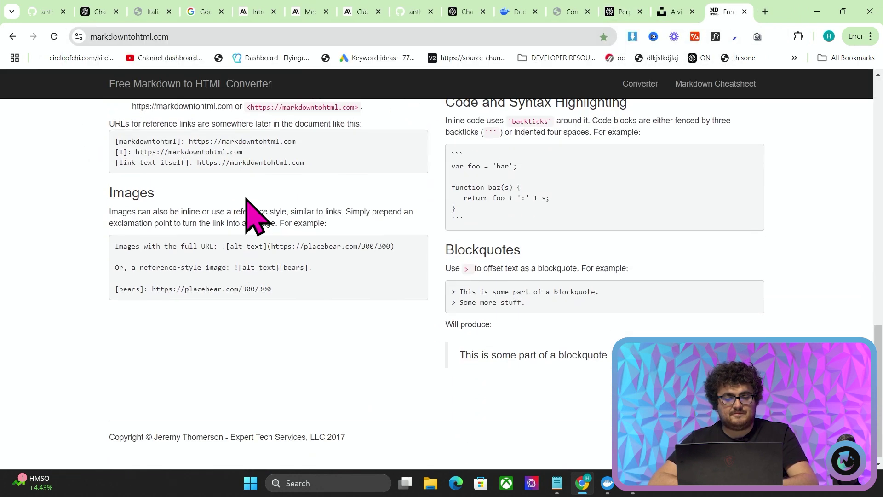
scroll(246, 198, up, 1)
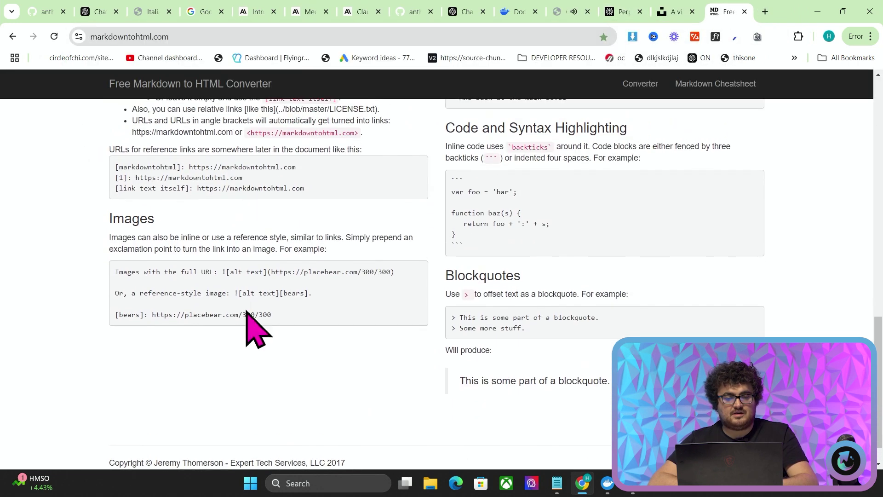
drag(124, 315, 298, 316)
click(288, 314)
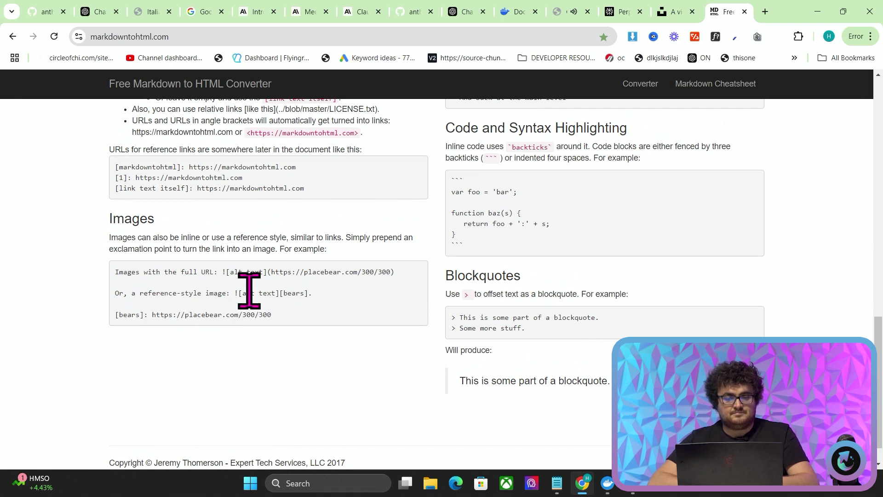
drag(234, 292, 300, 315)
click(301, 317)
drag(383, 269, 267, 270)
scroll(266, 270, down, 1)
key(Home)
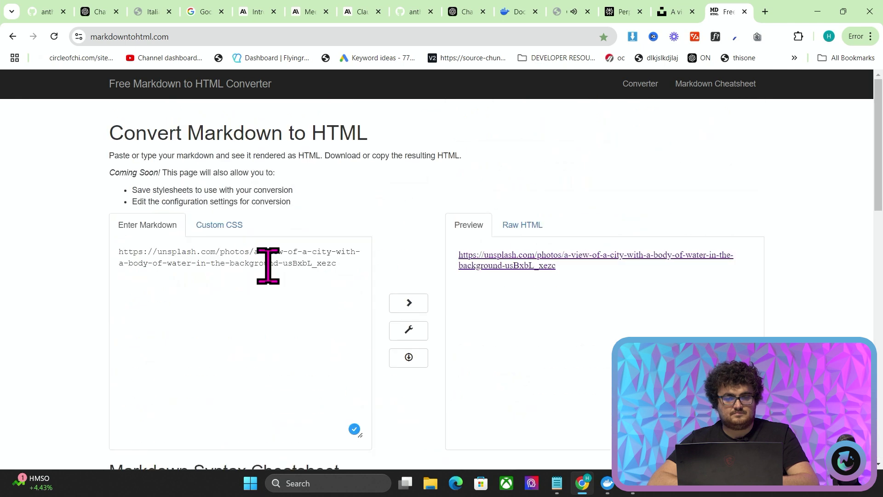
click(353, 262)
key(Return)
key(Return)
text(![alt text](https://placebear.com/300/300))
Move the Unsplash address into the image syntax in place of the placebear URL, and return to the Unsplash photo page.
drag(353, 262, 108, 249)
key(ctrl+c)
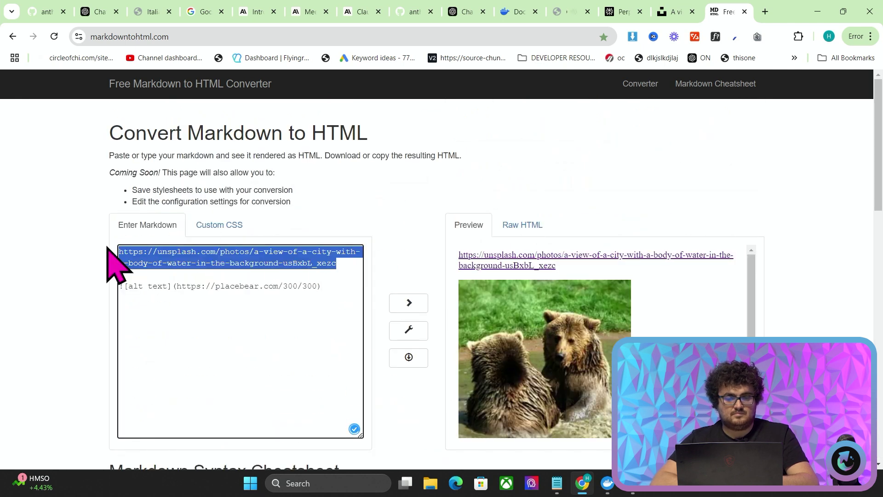
key(BackSpace)
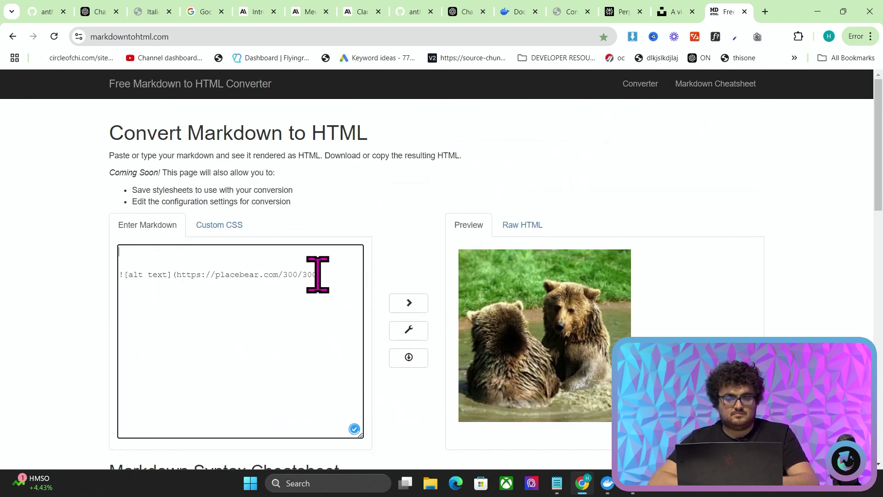
drag(317, 274, 177, 274)
key(ctrl+v)
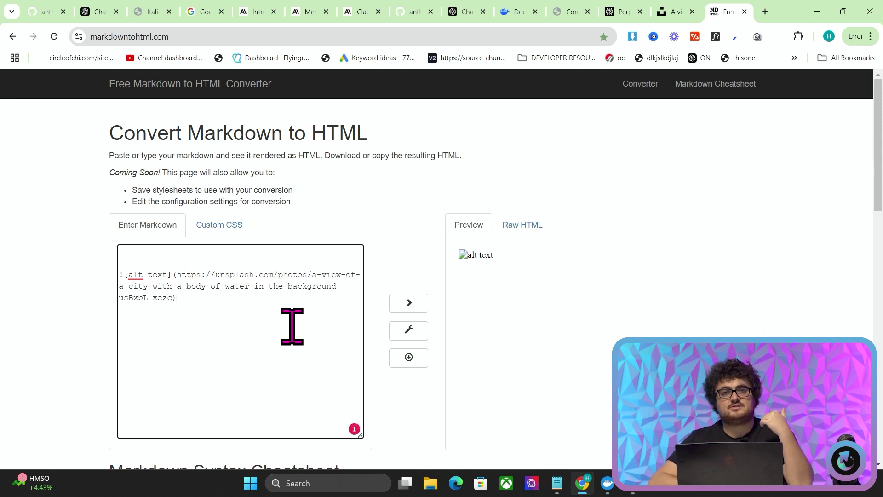
click(678, 13)
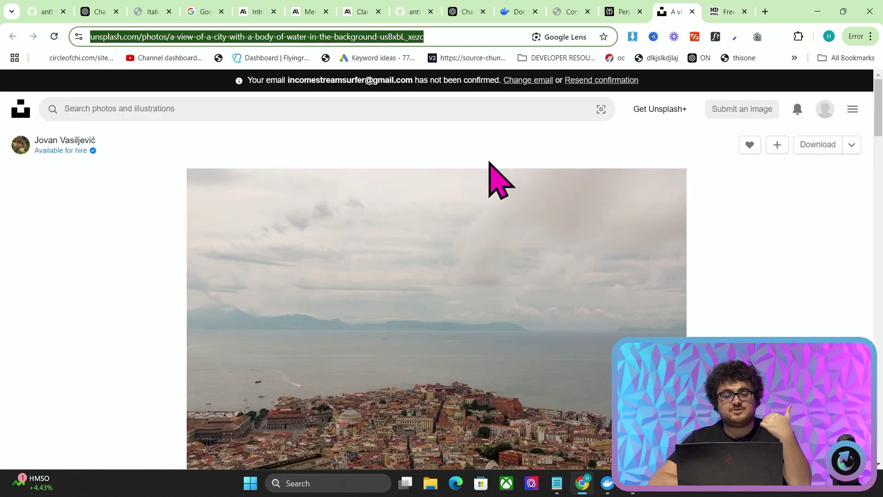
Copy the image address of the Unsplash city photo and substitute it for the page address in the markdown image syntax.
right_click(491, 246)
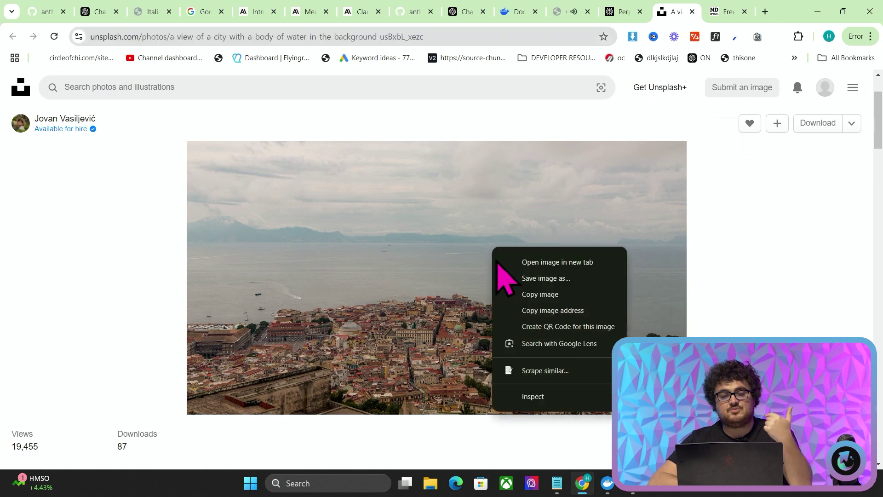
click(533, 310)
click(742, 13)
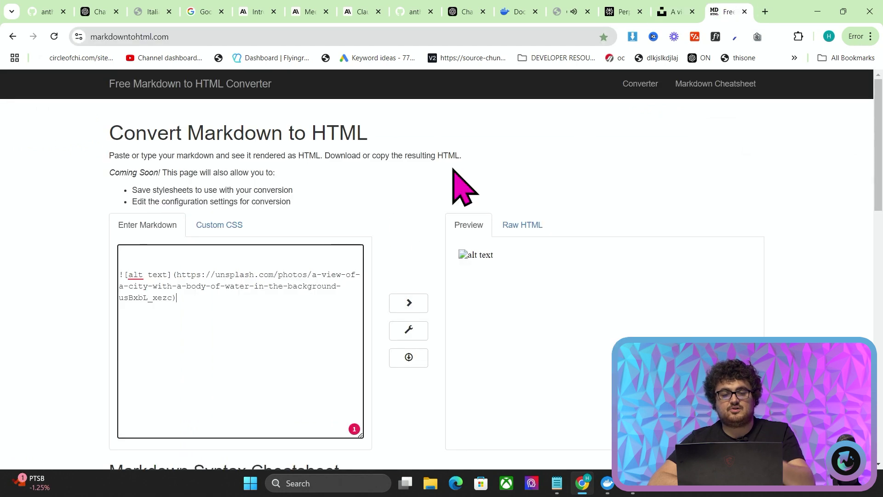
drag(173, 298, 178, 275)
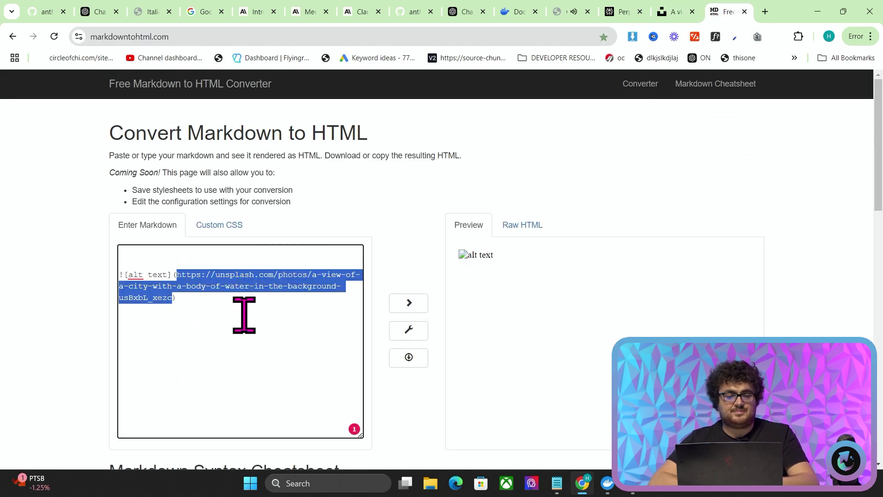
key(ctrl+v)
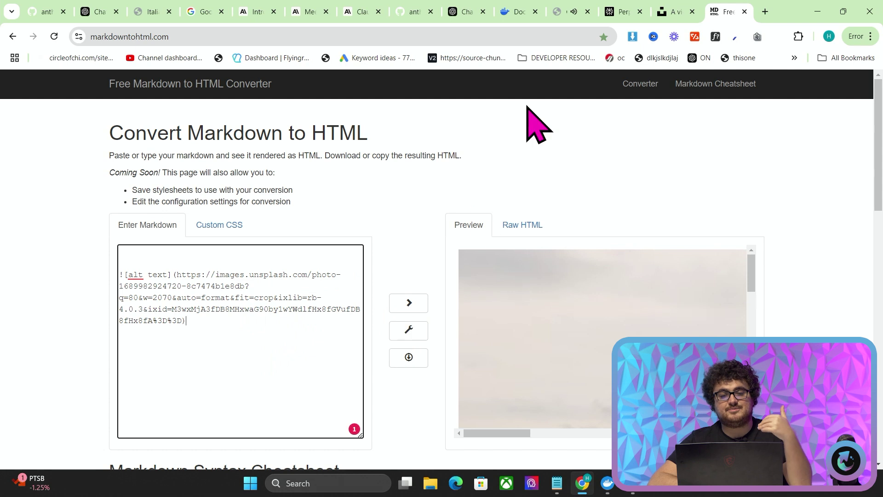
Turn off screen control in the Computer Use Demo and tell Claude to skip premium iStock images, using only Unsplash images further down the search results.
click(562, 10)
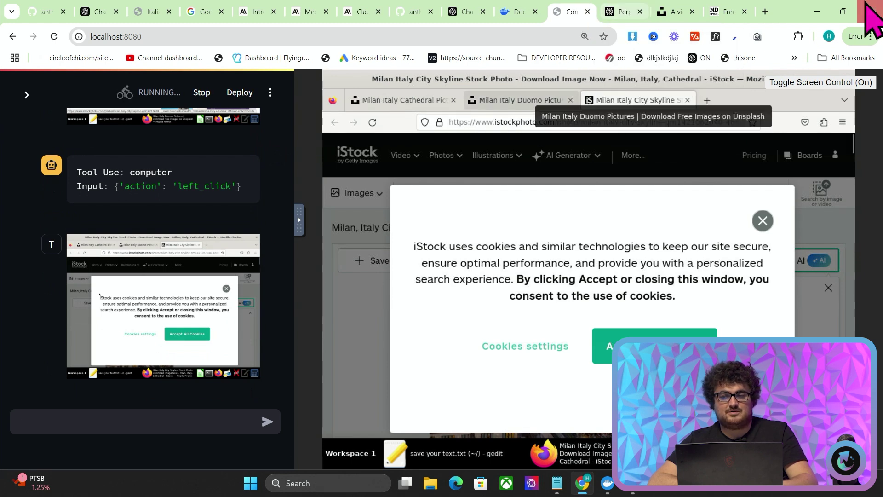
click(834, 82)
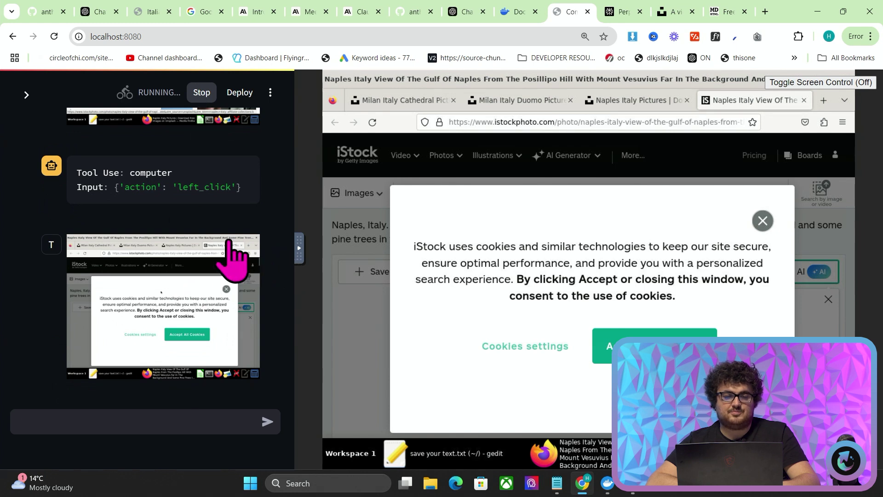
click(167, 421)
text(you are clicking on istock images, i don't want)
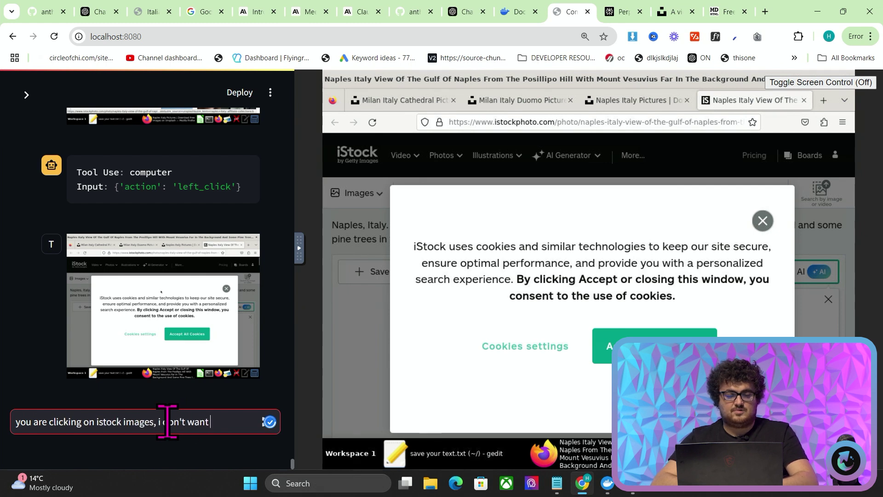
text( istock images as they'r)
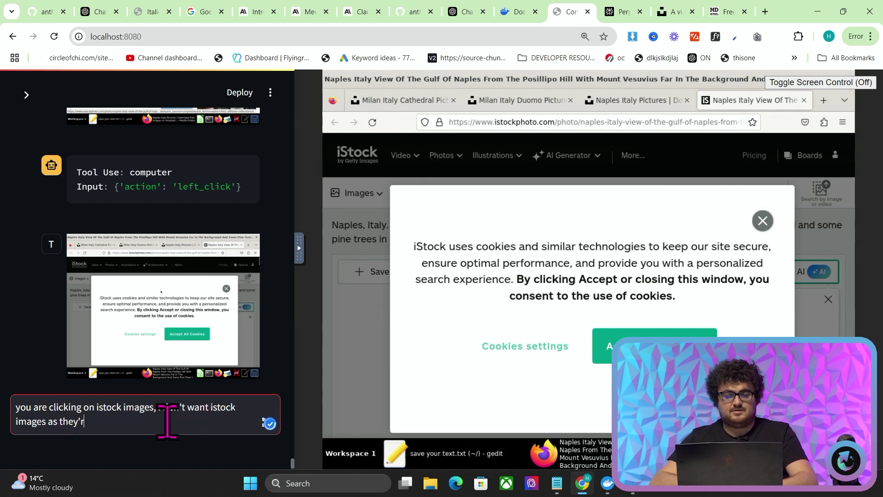
text(e premium i just want uns)
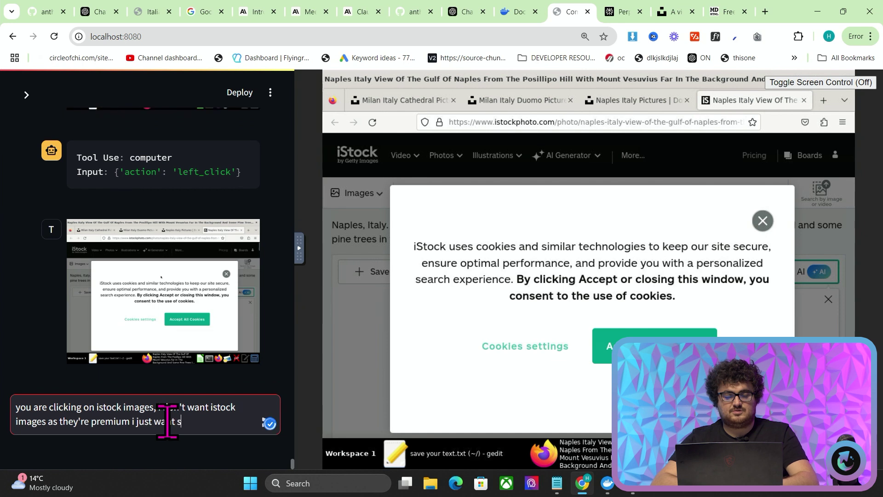
text(plash imges whi)
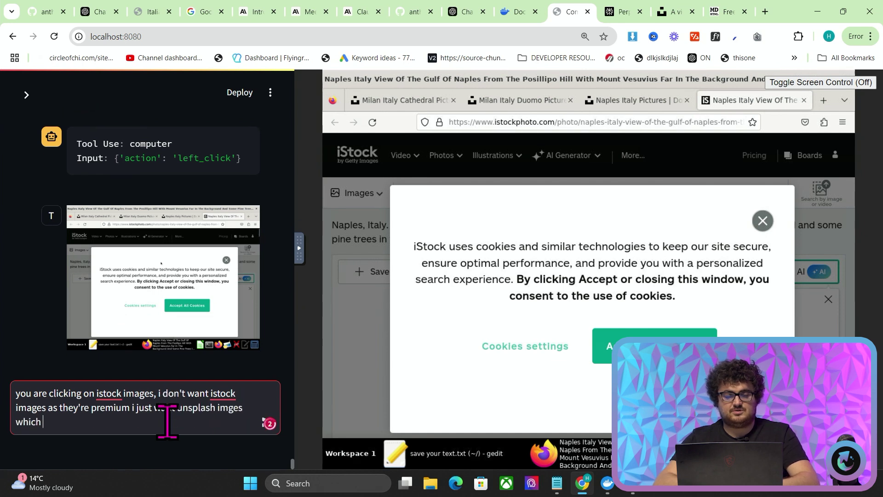
text(ch are furhther)
key(BackSpace)
key(BackSpace)
text(her down the serach result page)
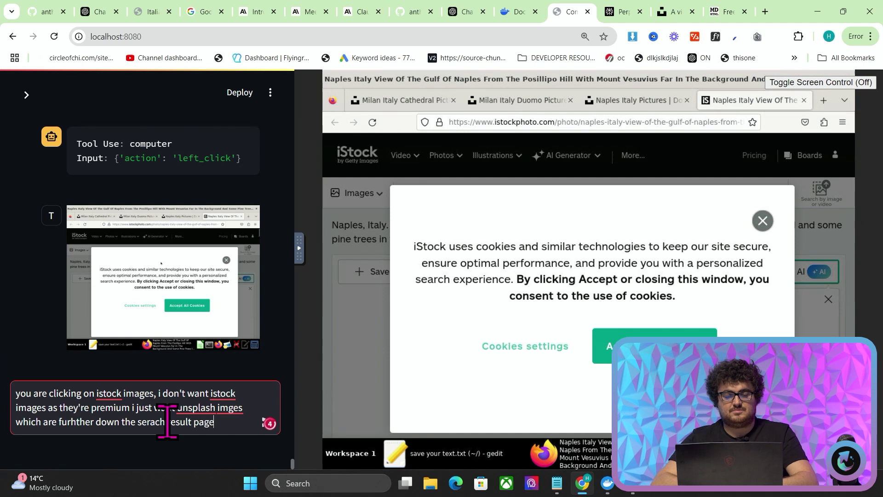
key(Return)
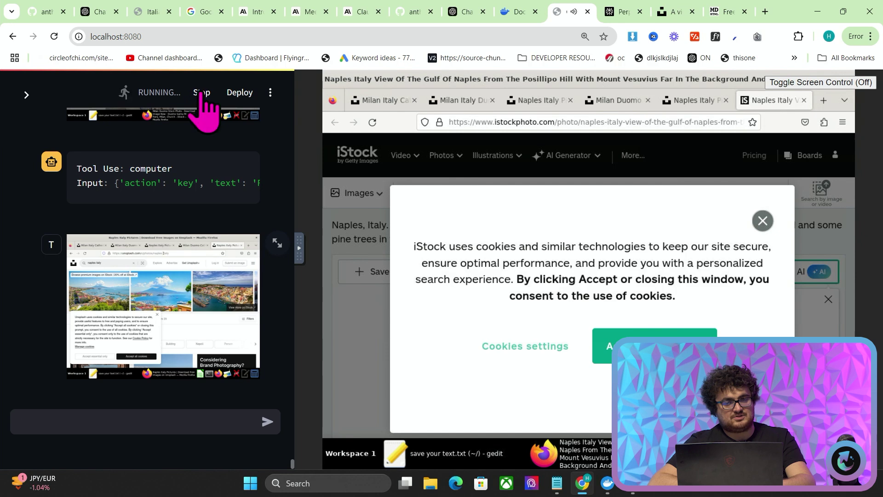
Reload the Computer Use Demo and draft the prompt "Go to unsplash and find image links (not page links) of actual images of milan, naples, and rome".
click(339, 38)
key(Return)
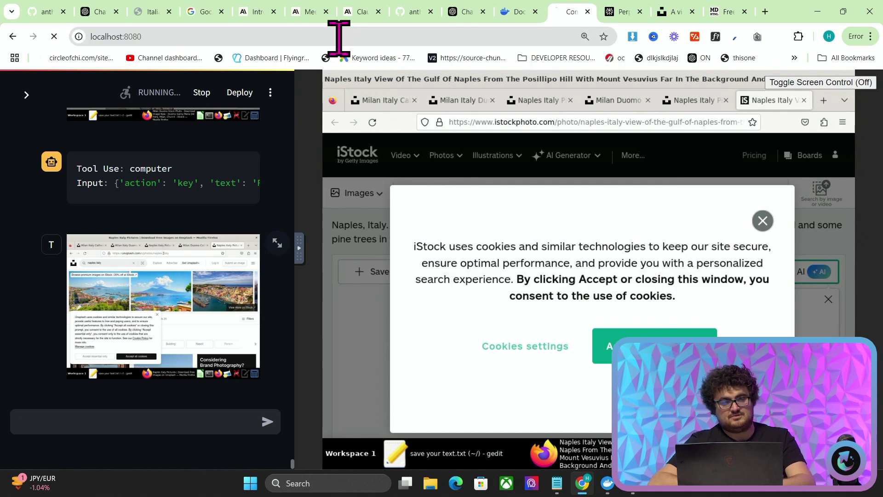
click(203, 419)
text(Go to unsplash)
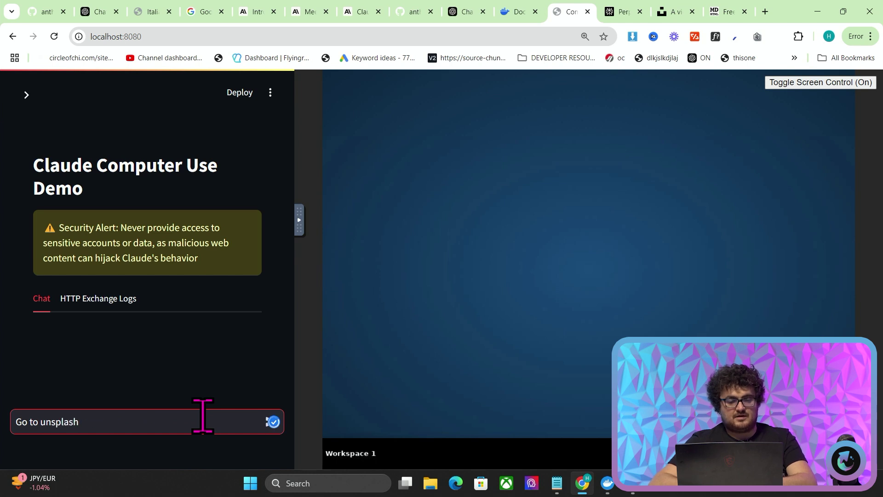
text( and find image link)
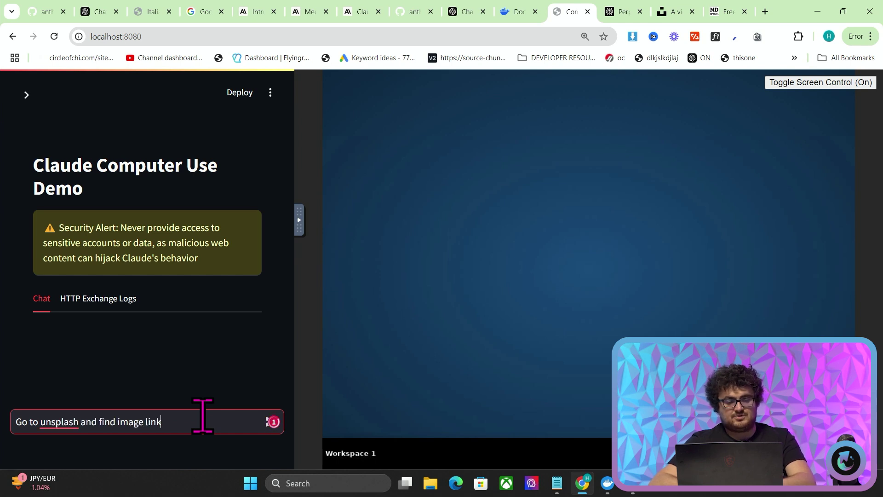
text(s (not page links))
text( of actual imag)
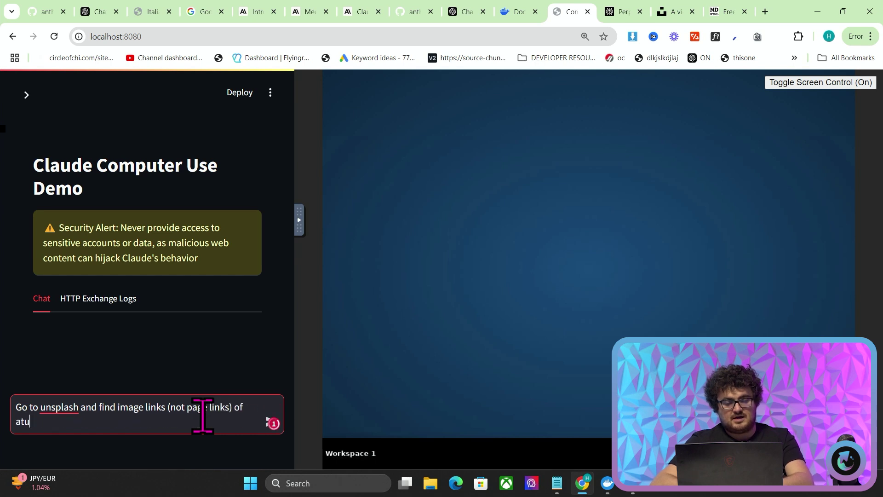
text(es of mila)
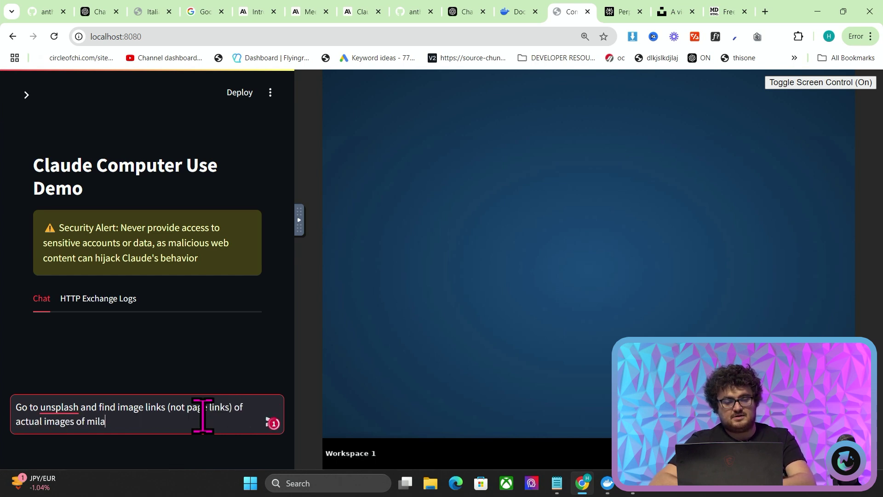
text(n, naples, and rome)
key(shift+Return)
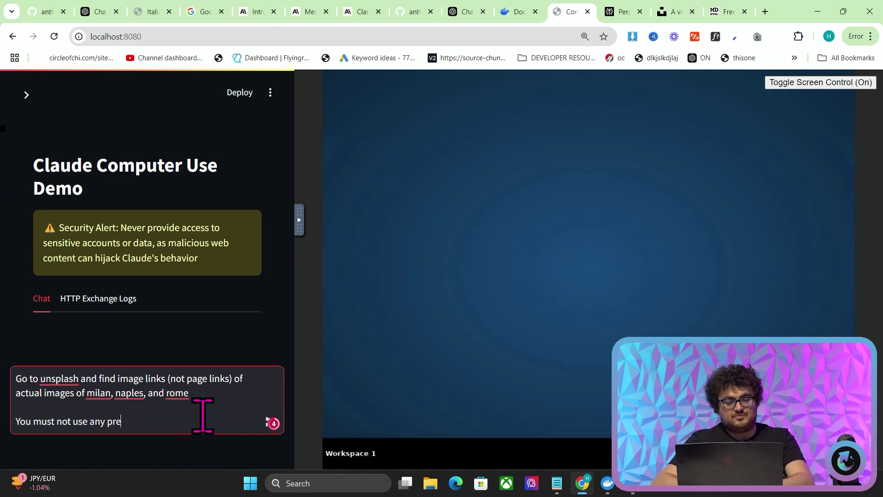
Add a paragraph forbidding premium images, which are at the very top of the search result page, and asking to scroll half way down for each image.
text(um images are at the very top of the)
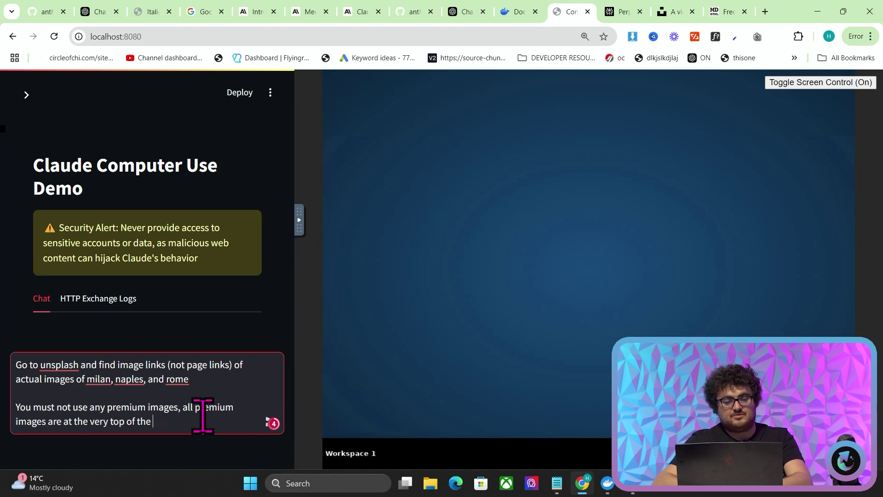
text( page, so scroll down to half way down for)
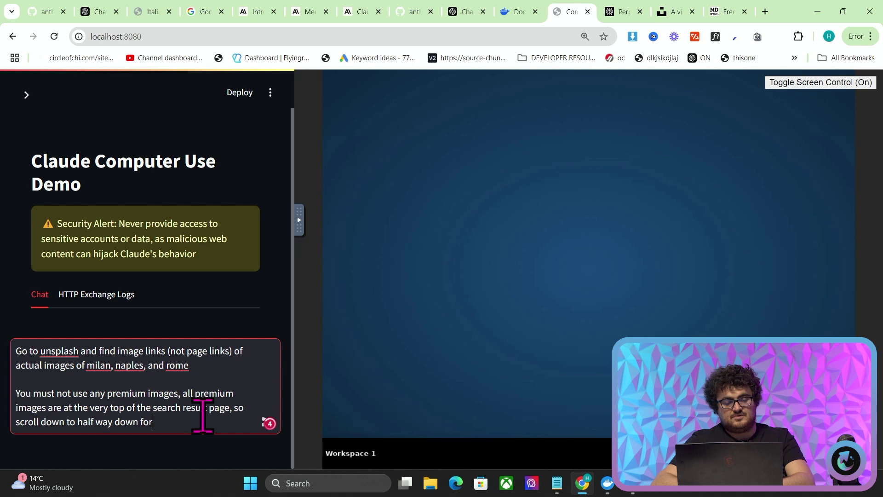
key(shift+Return)
key(shift+Return)
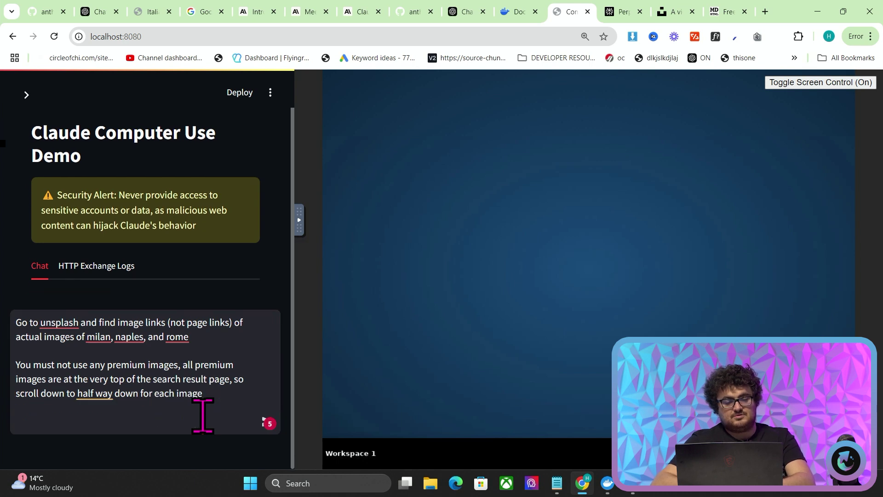
Finish the prompt with "Do not give me the page link, right click and copy image location when you find a suitable image" and send it.
text(Do not give me t)
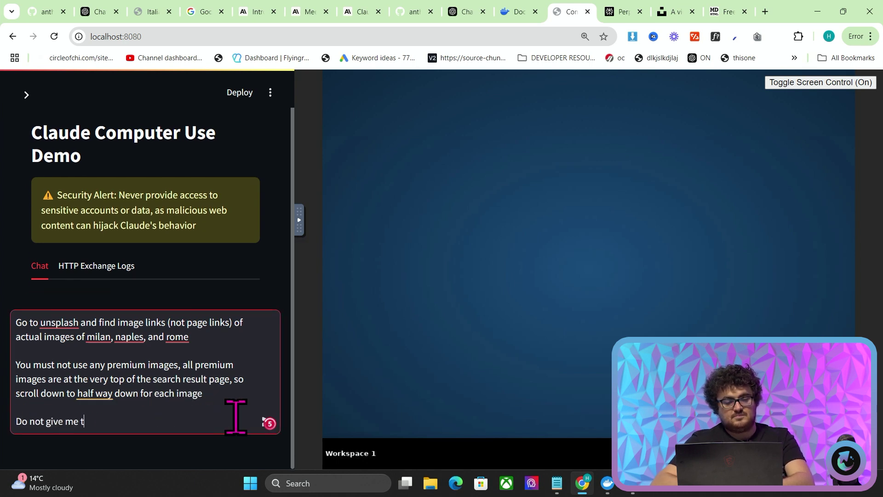
text(he page link, right click and copy image location when yo)
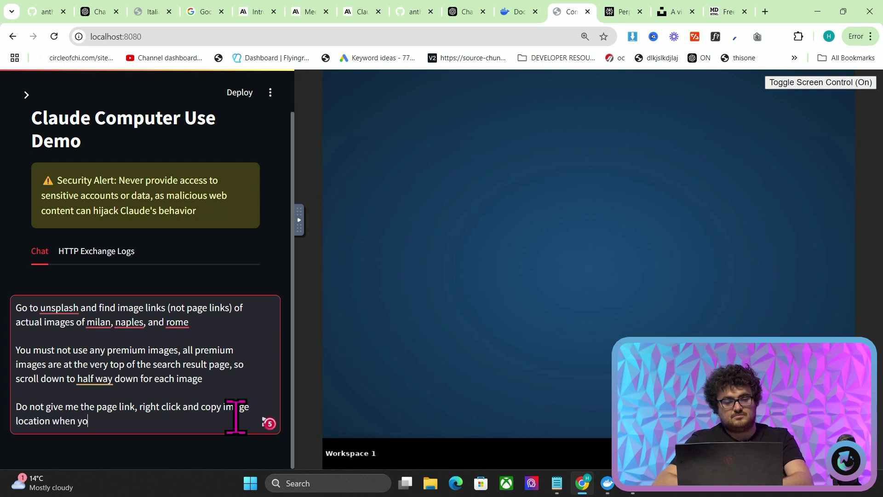
text(u find a suitable image)
key(ctrl+a)
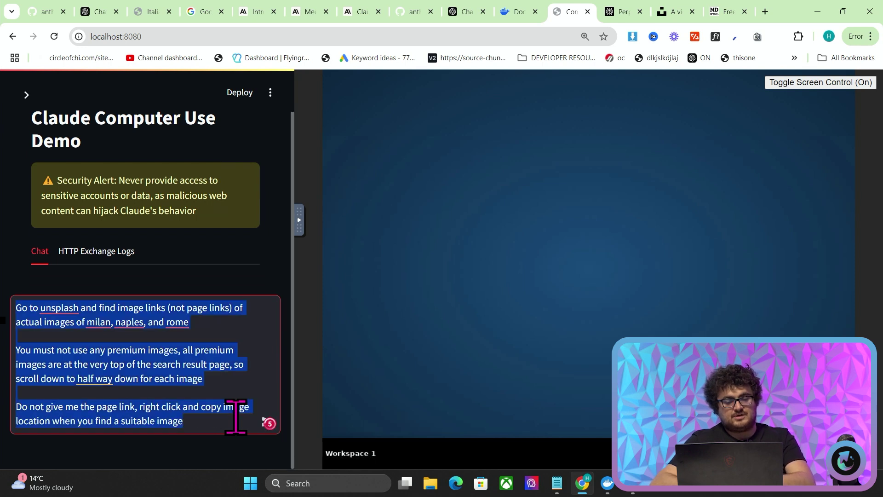
key(Return)
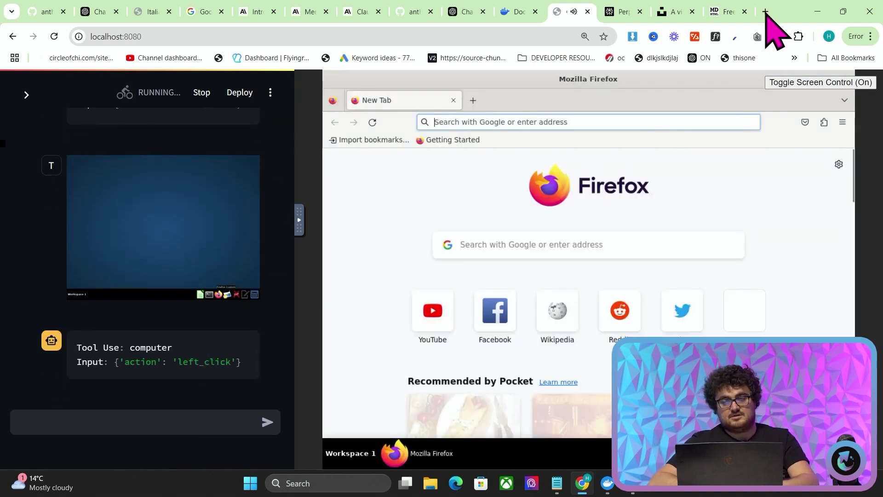
Open chatgpt.com in a new tab.
click(765, 11)
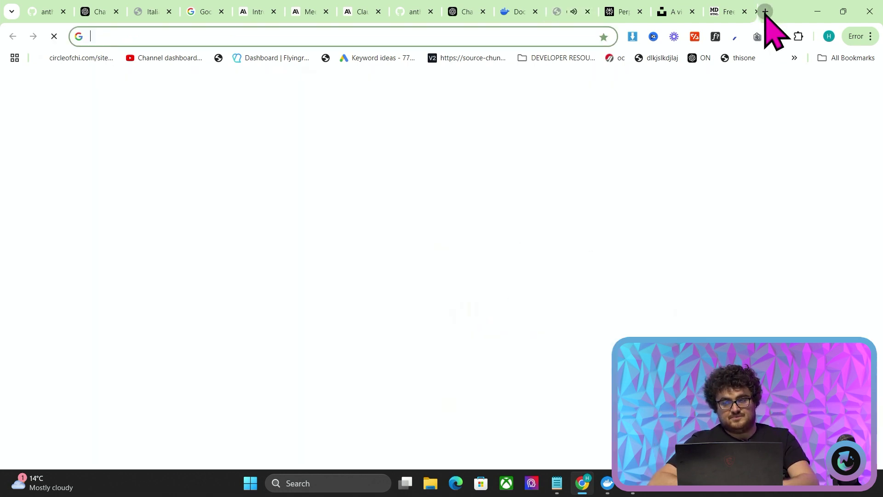
text(chatgpt.com)
key(Return)
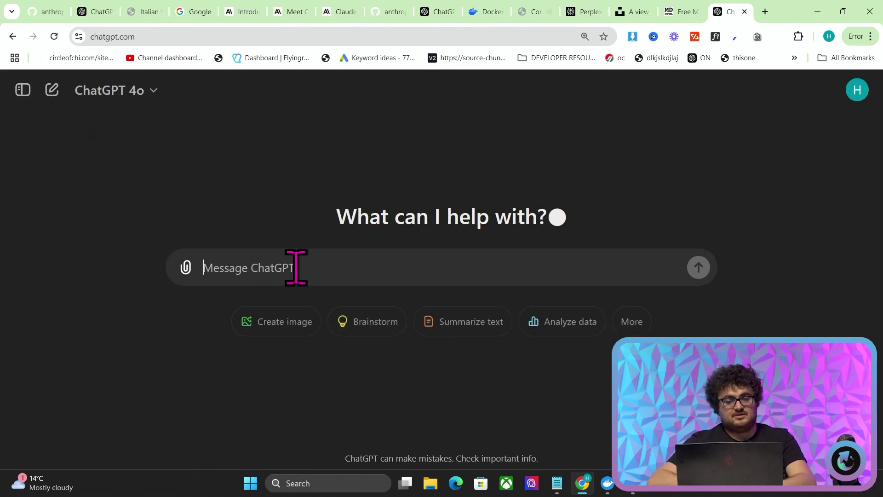
Ask ChatGPT "find me 3 images links of milan, naples and venice from unsplash".
text(find me 3 images of mi)
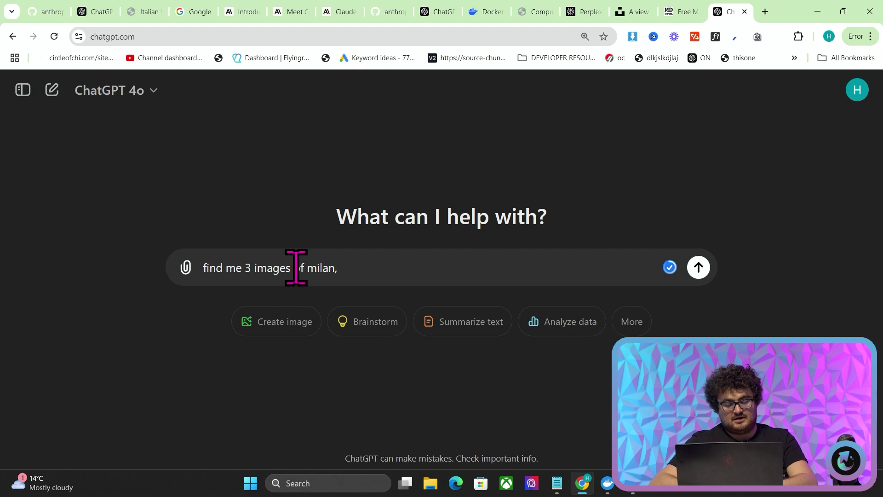
text(lan,)
key(BackSpace)
key(BackSpace)
key(BackSpace)
key(BackSpace)
key(BackSpace)
key(BackSpace)
key(BackSpace)
key(BackSpace)
key(BackSpace)
key(BackSpace)
key(BackSpace)
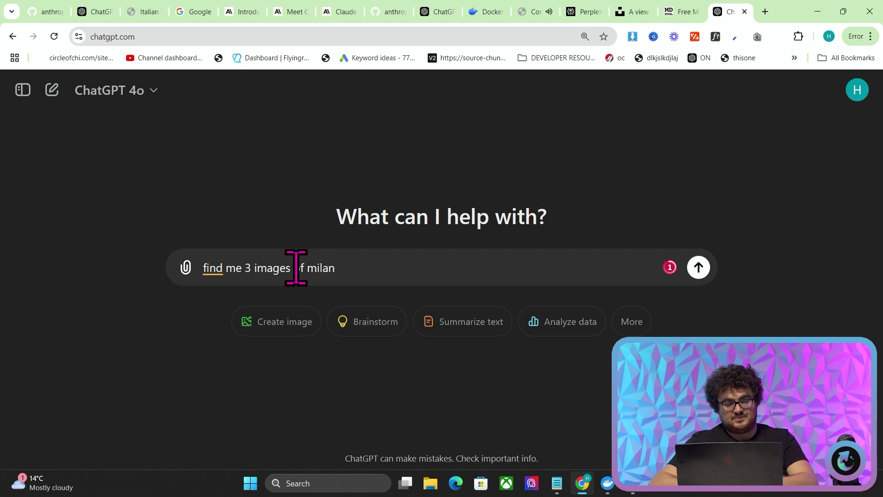
text(links of mila)
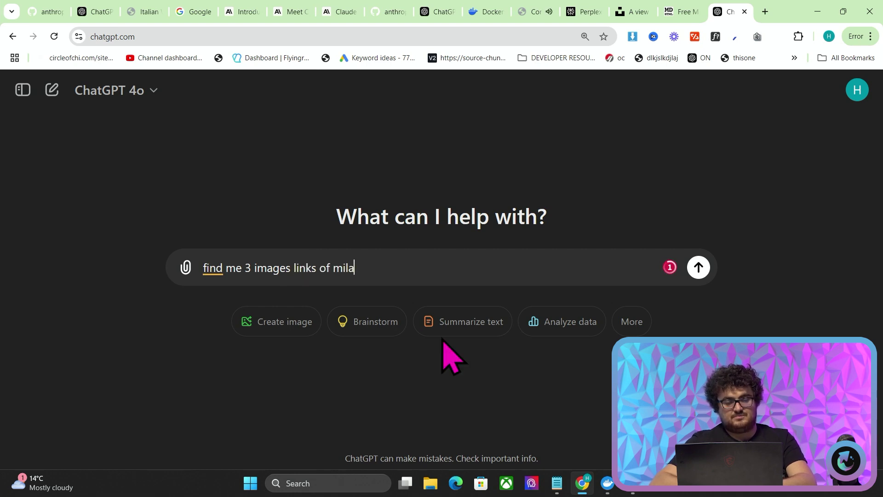
text(n, naples and)
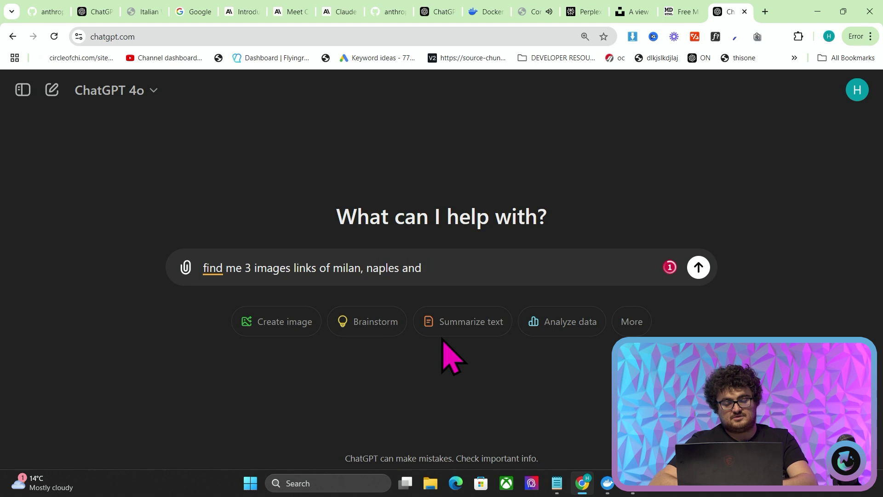
text( venice from uns)
key(BackSpace)
text(unp)
key(BackSpace)
text(splash)
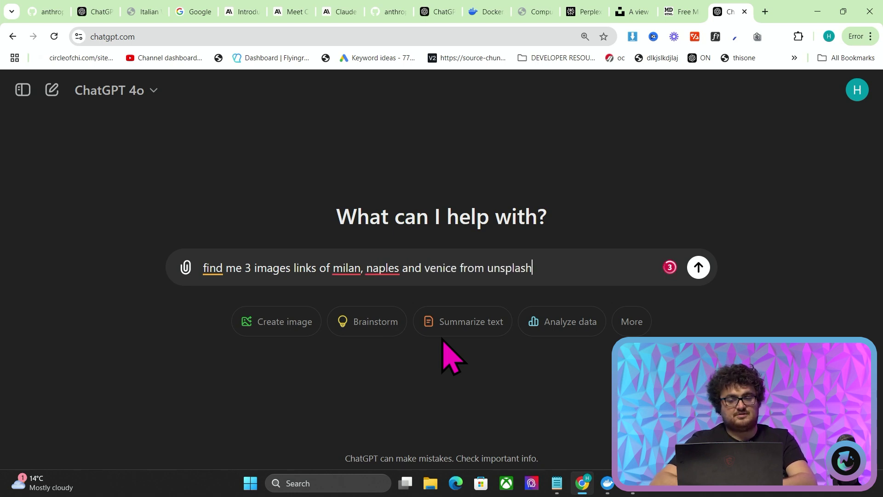
key(Return)
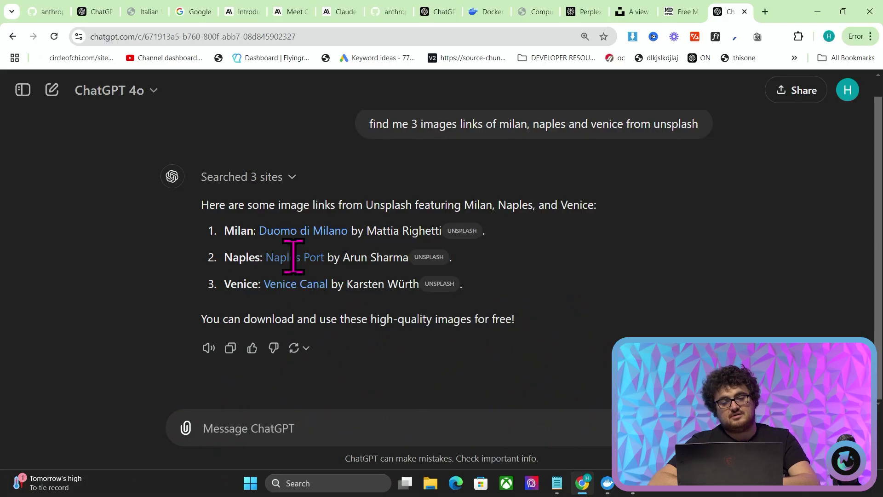
Open the Unsplash source cited for the Venice image and look through its photos.
click(424, 260)
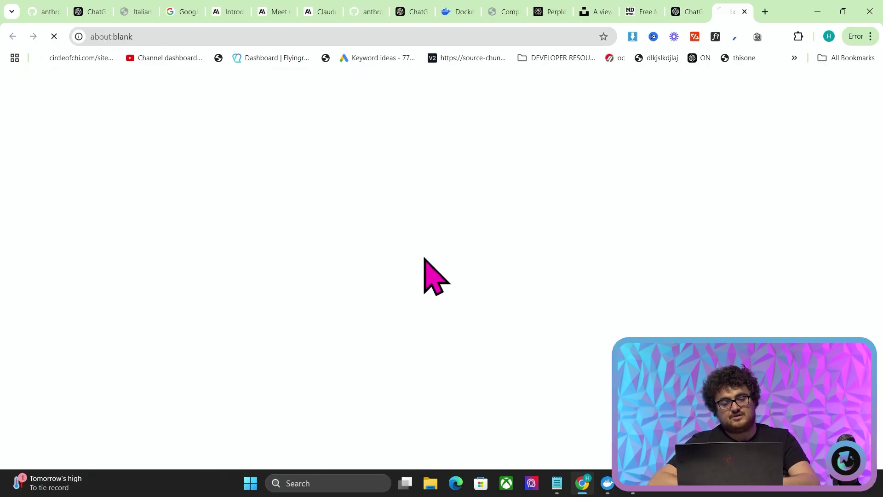
scroll(323, 197, down, 5)
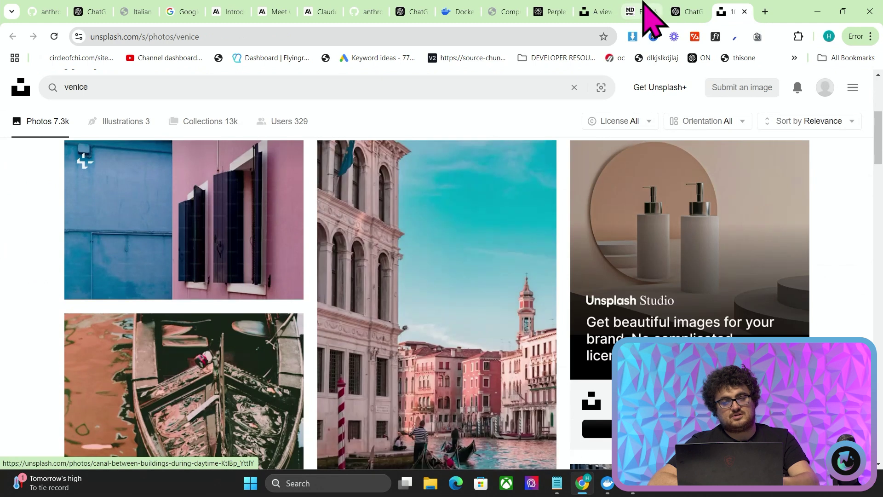
Convert ChatGPT's copied answer in the Markdown to HTML converter, replacing the old text, and check its Milan photo link.
click(680, 13)
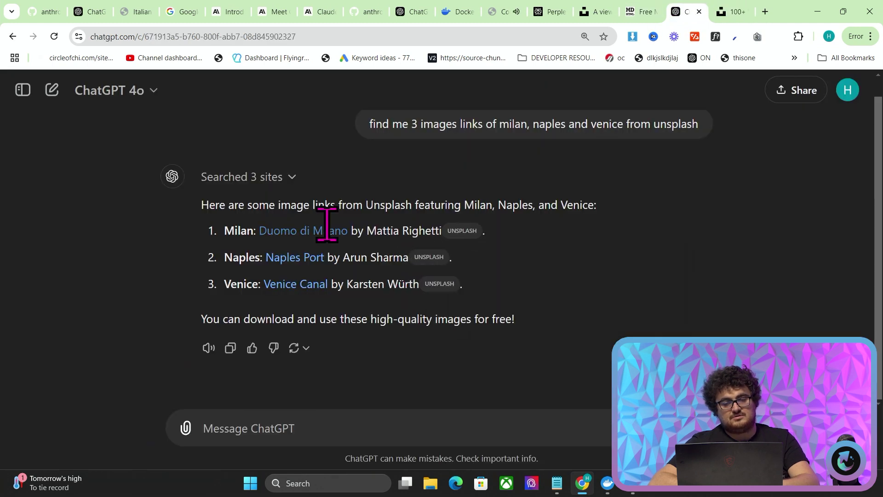
click(230, 348)
click(644, 12)
click(207, 296)
key(ctrl+a)
key(ctrl+v)
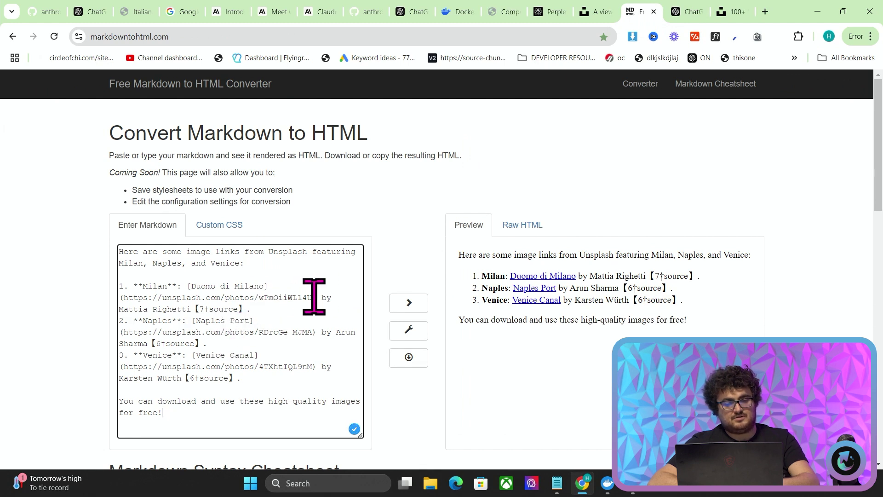
drag(313, 298, 764, 13)
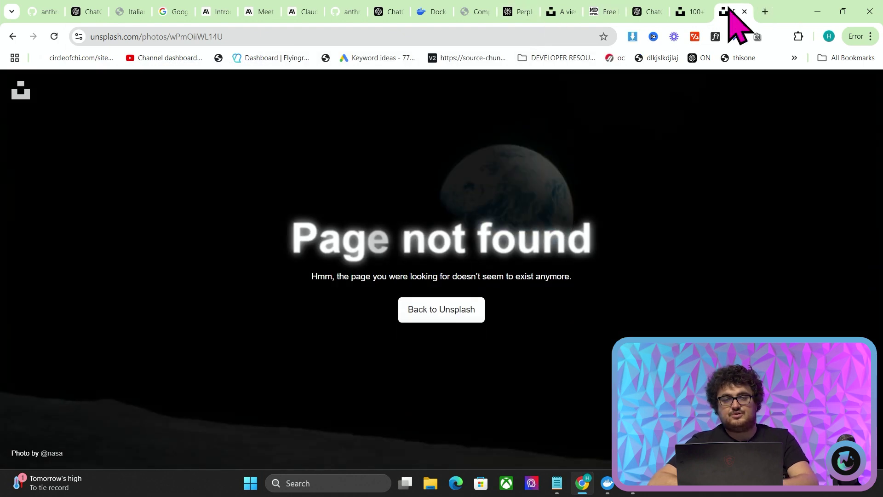
click(744, 12)
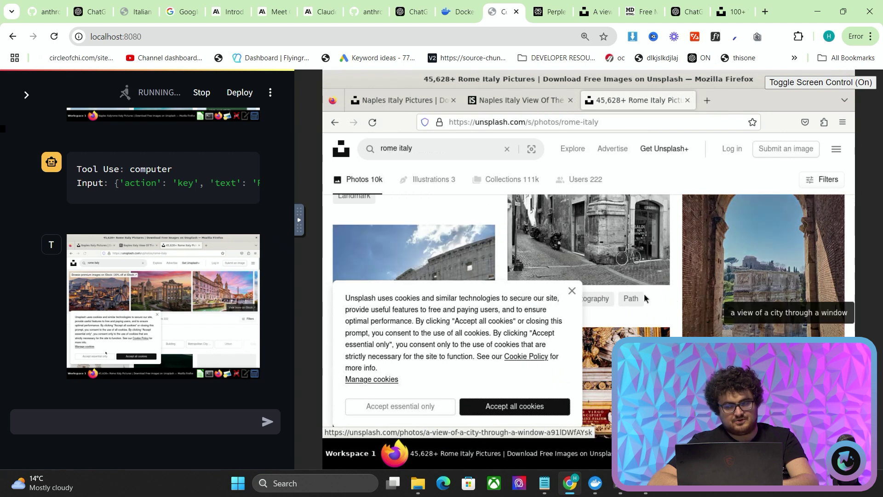
Turn off screen control in the demo and open the Unsplash photo "a view of a city through a window" in a new window.
key(alt+Tab)
key(alt+Tab)
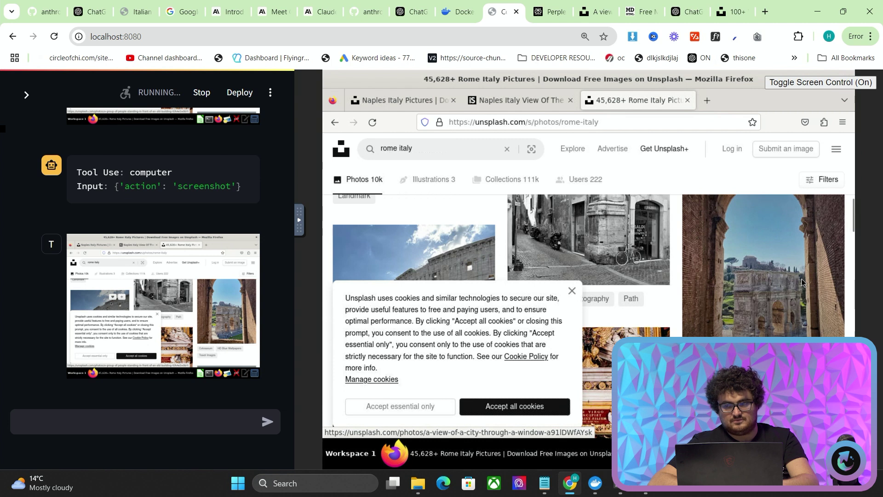
click(821, 86)
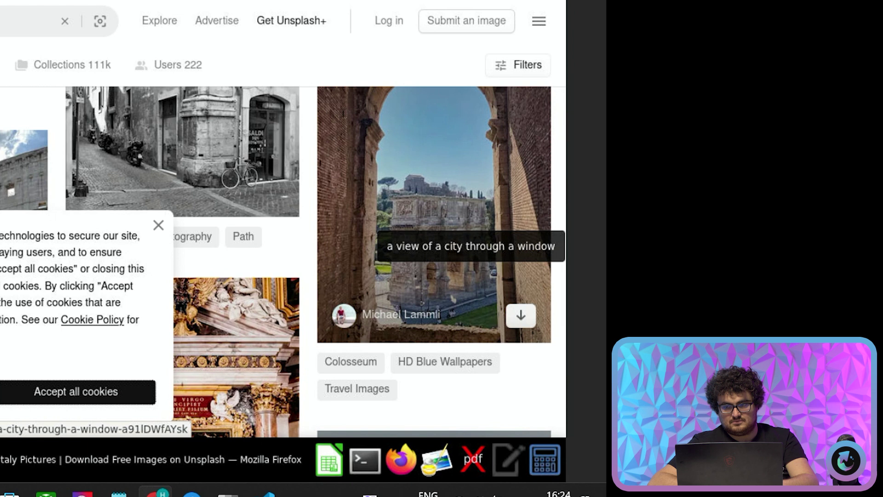
right_click(358, 215)
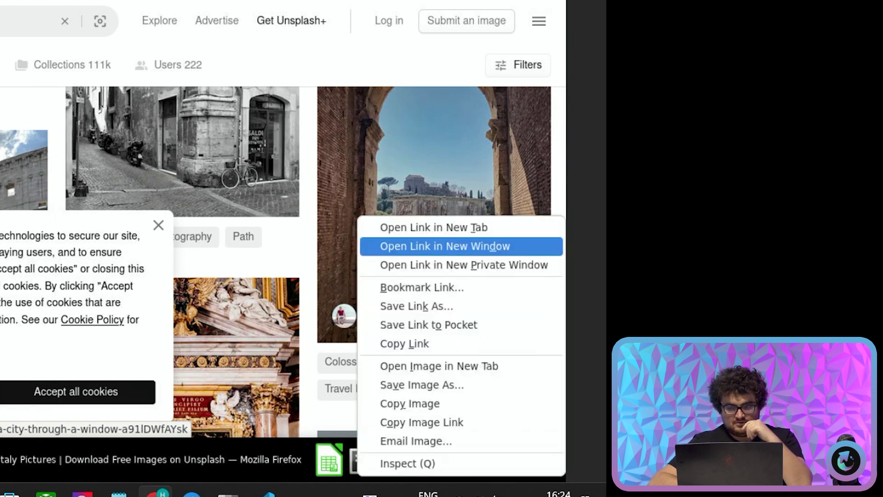
key(Return)
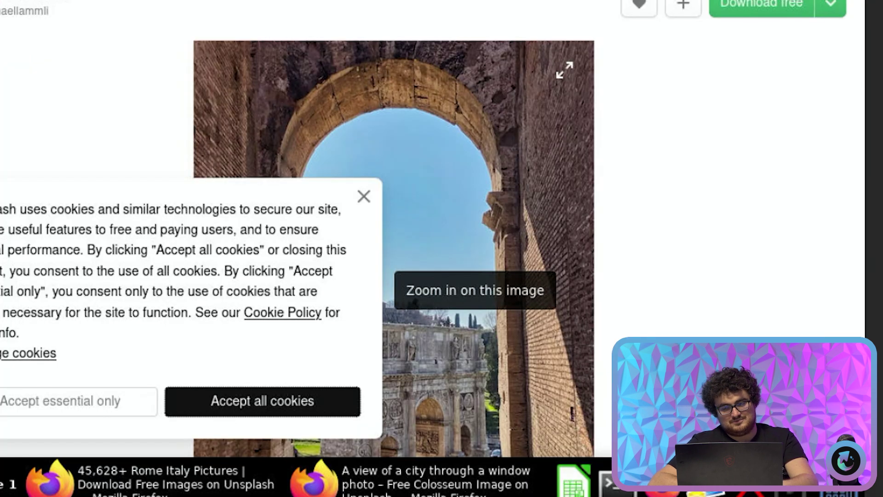
right_click(396, 254)
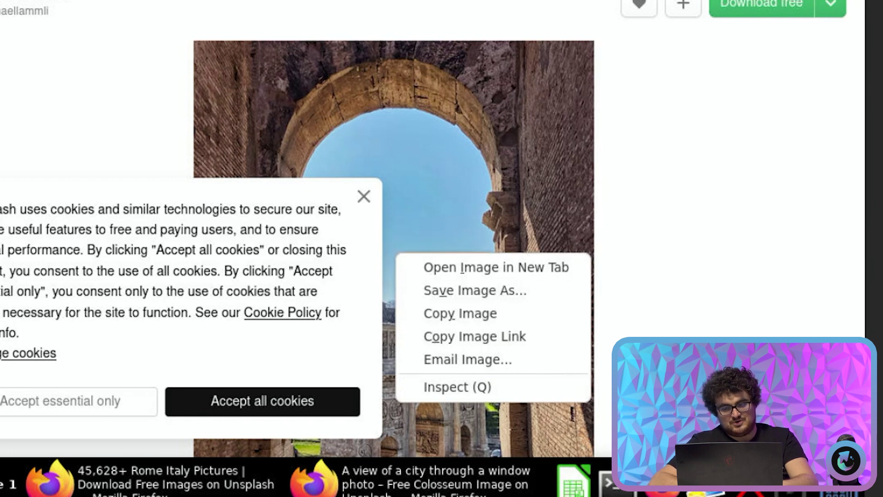
key(Escape)
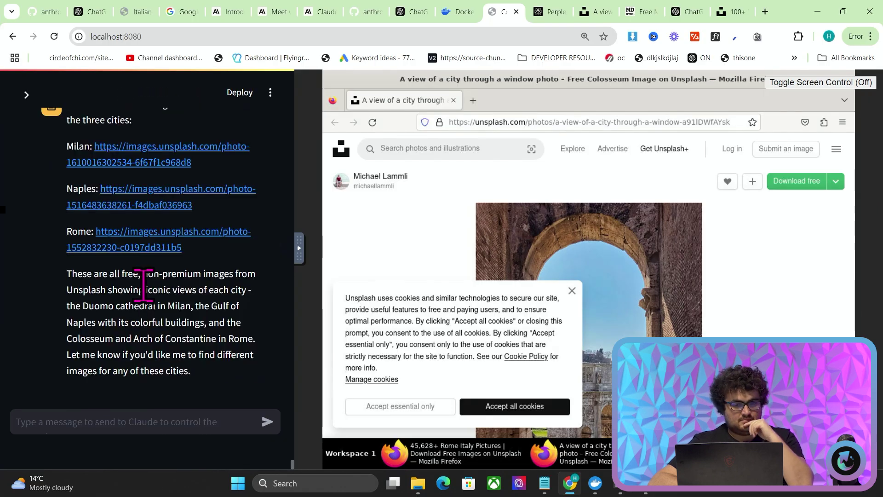
Open the Milan and Naples image links from Claude's answer in new tabs and view both photos.
scroll(144, 286, up, 1)
click(161, 212)
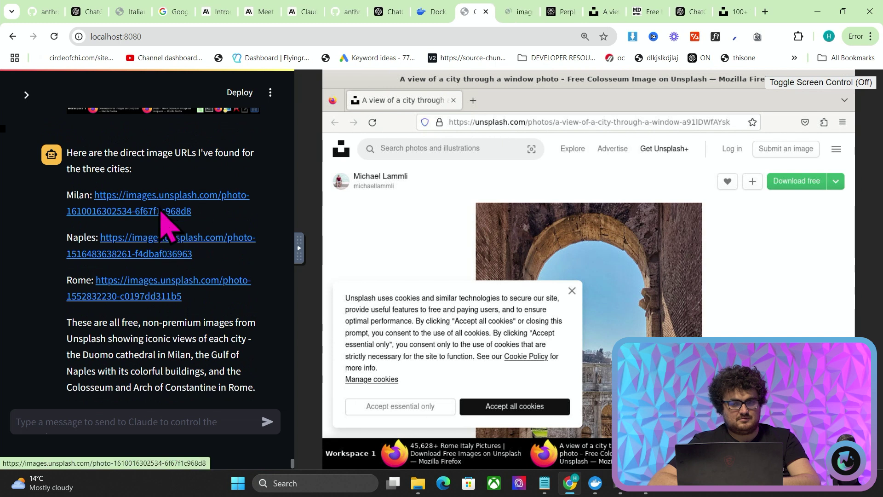
click(525, 14)
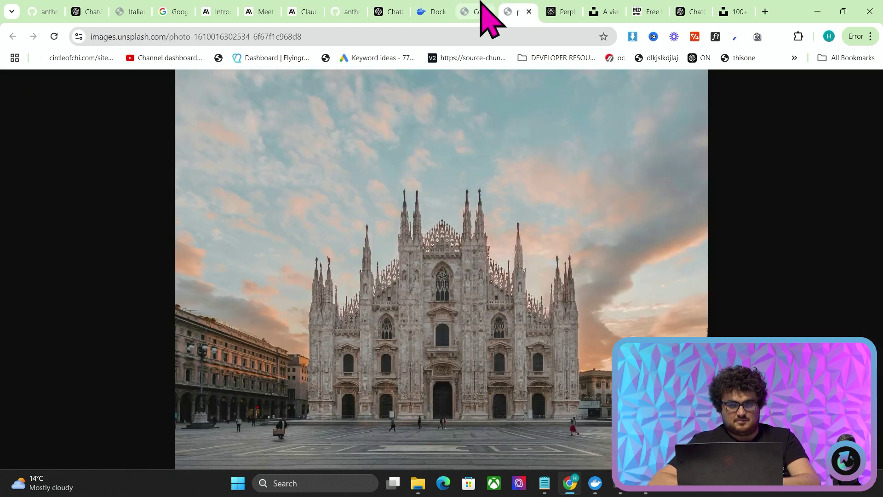
click(481, 9)
click(166, 258)
click(545, 8)
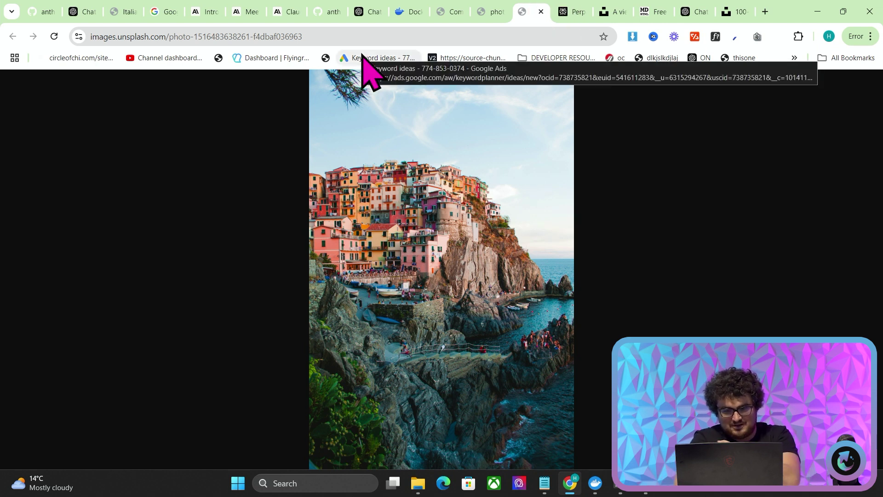
click(429, 197)
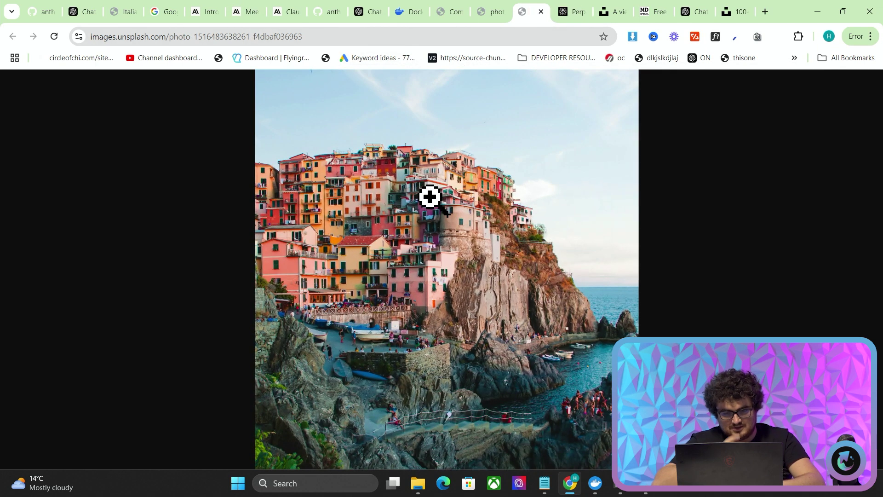
click(430, 197)
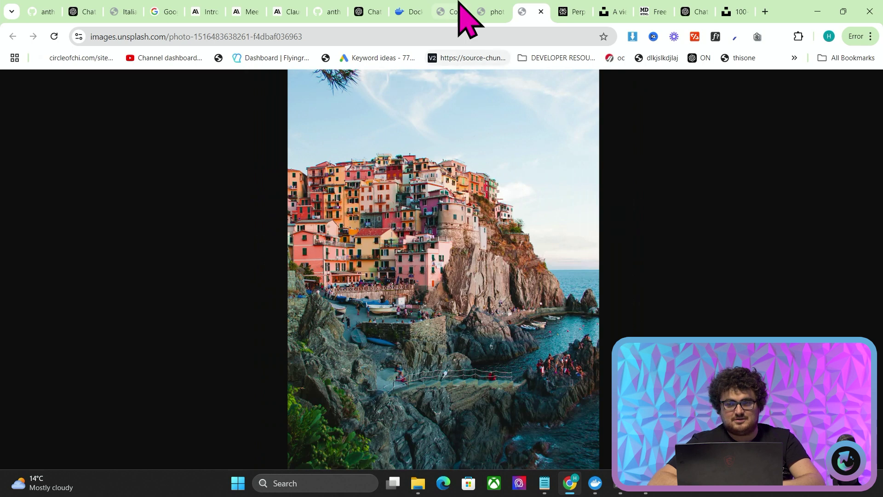
Open the Rome image link from Claude's answer, view the photo, and review the list of direct image URLs.
click(444, 13)
click(157, 296)
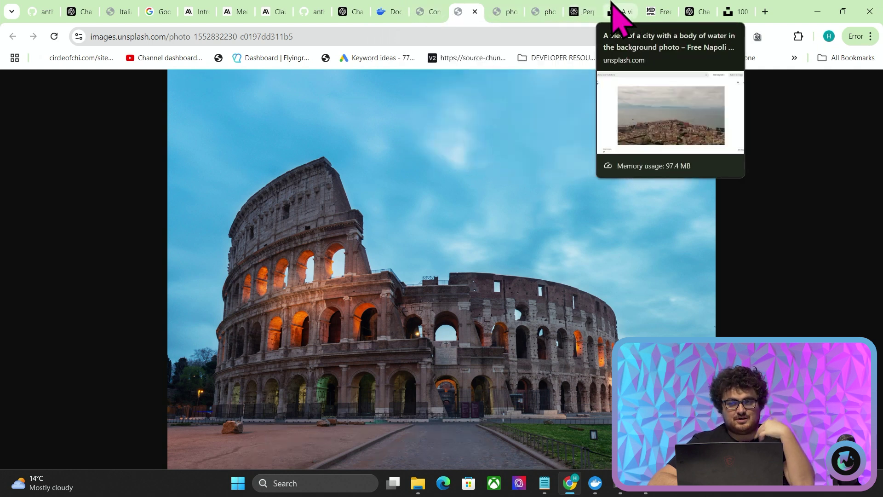
click(430, 13)
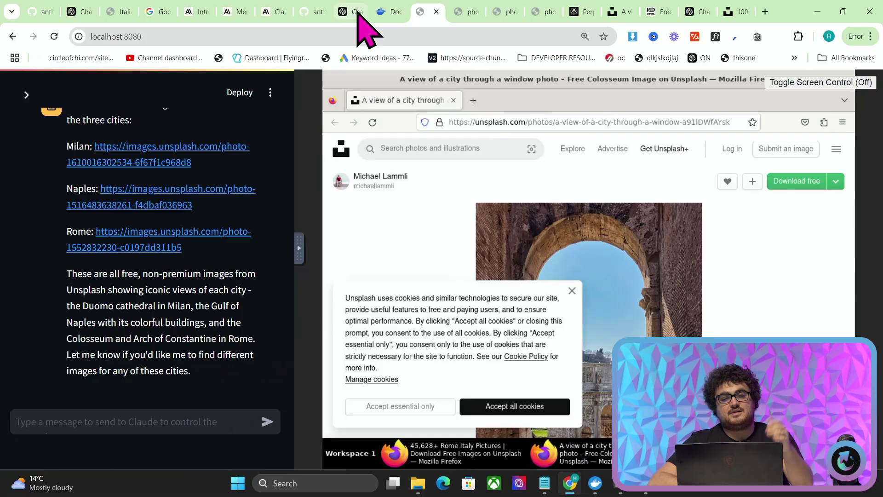
click(483, 11)
click(425, 13)
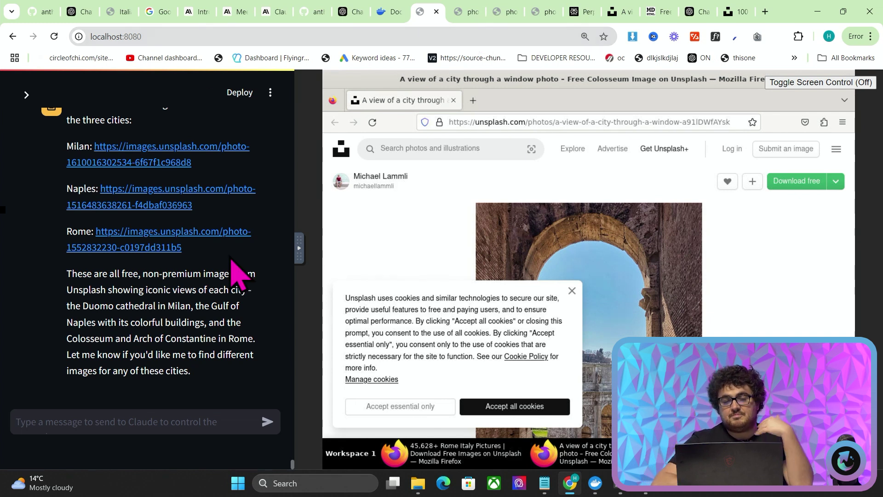
scroll(189, 269, up, 2)
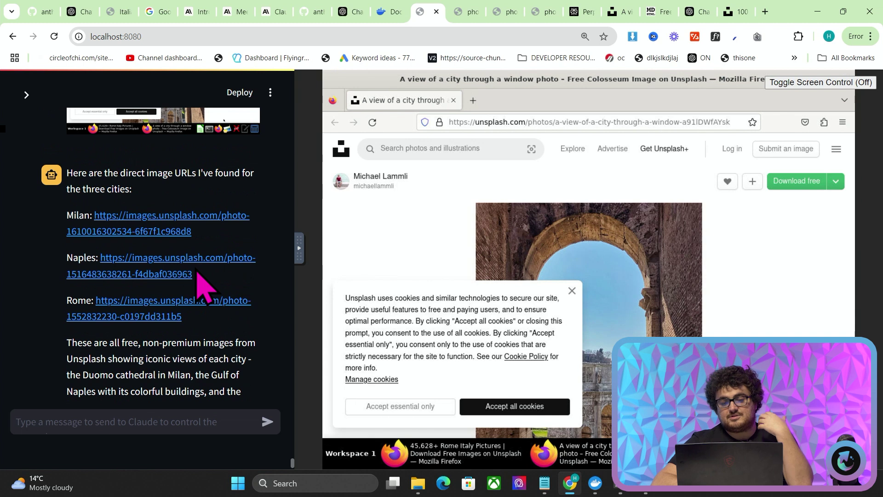
scroll(186, 322, down, 1)
scroll(188, 324, up, 1)
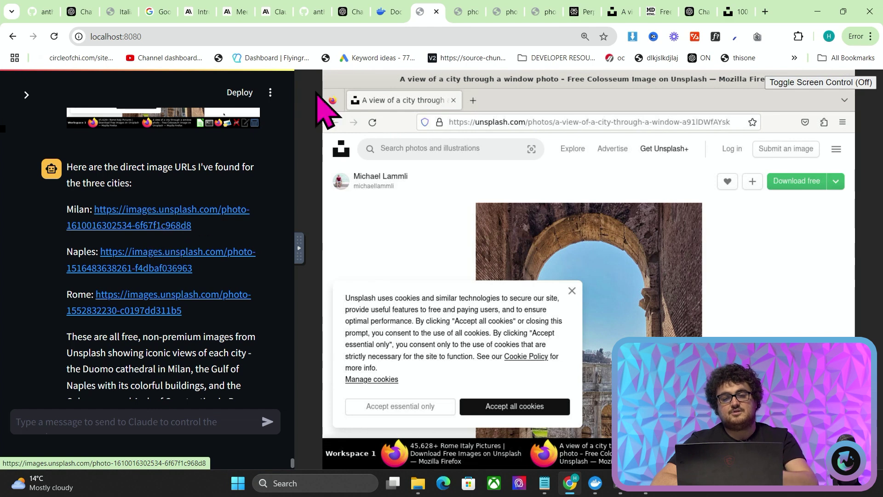
Open getmarriedinitaly.co in a new tab and look through the region cards on its home page.
click(765, 11)
text(get)
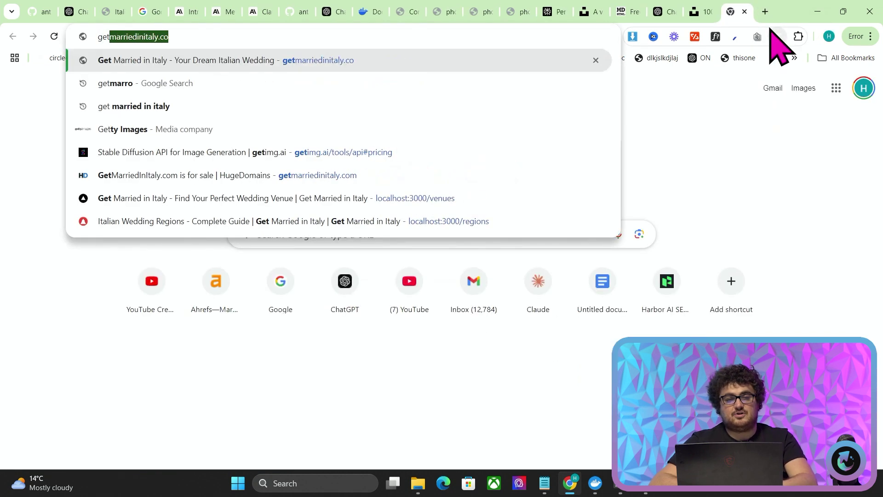
key(Return)
scroll(559, 175, down, 8)
scroll(559, 175, down, 5)
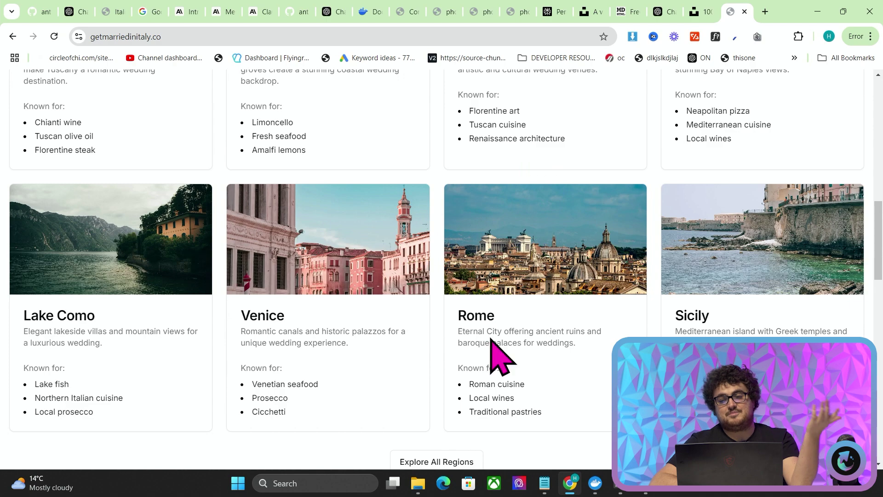
scroll(522, 241, up, 12)
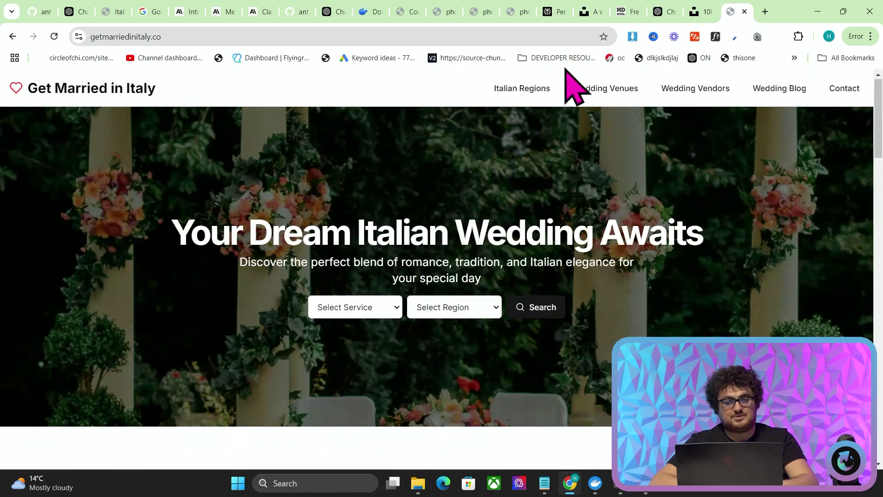
Open the site's Wedding Venues page and examine the images and text of the venue type cards.
click(610, 89)
scroll(394, 336, down, 9)
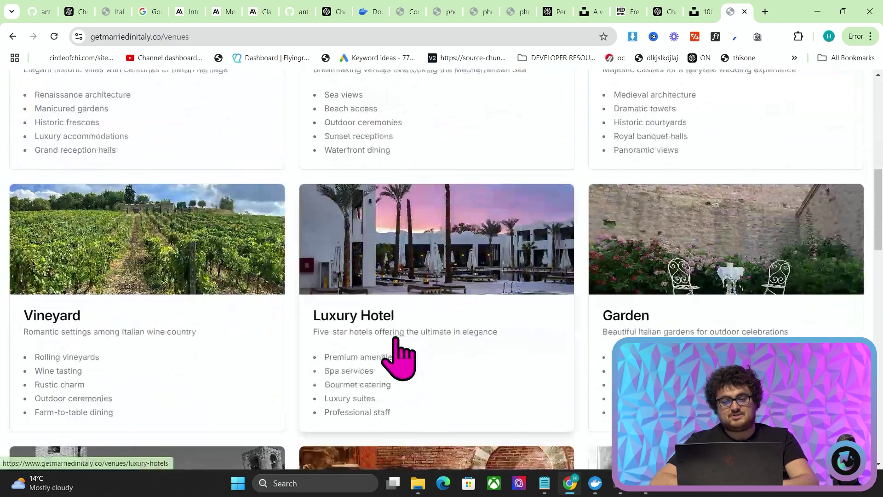
scroll(443, 247, down, 1)
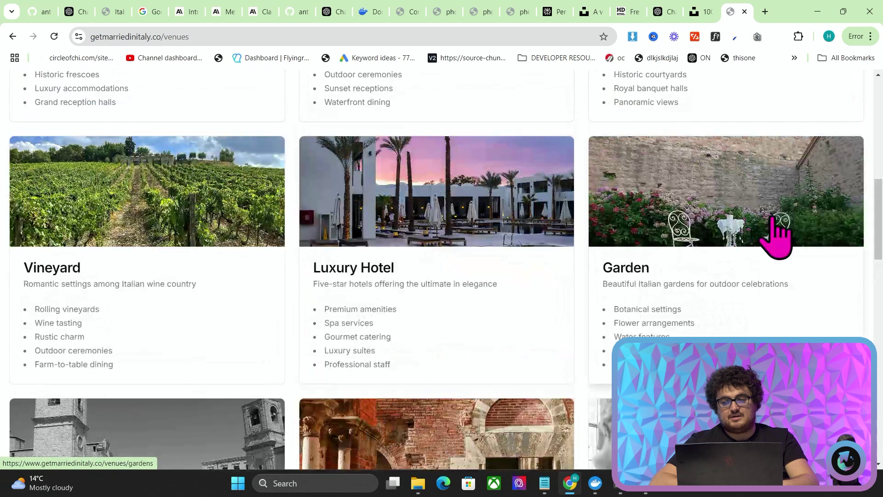
scroll(764, 239, down, 5)
scroll(487, 221, down, 3)
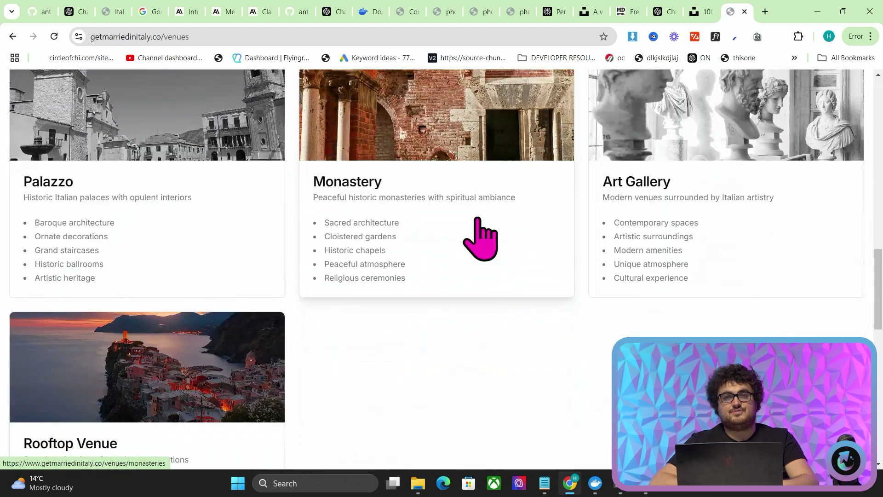
scroll(479, 233, up, 15)
scroll(134, 325, down, 3)
drag(206, 213, 805, 296)
click(826, 205)
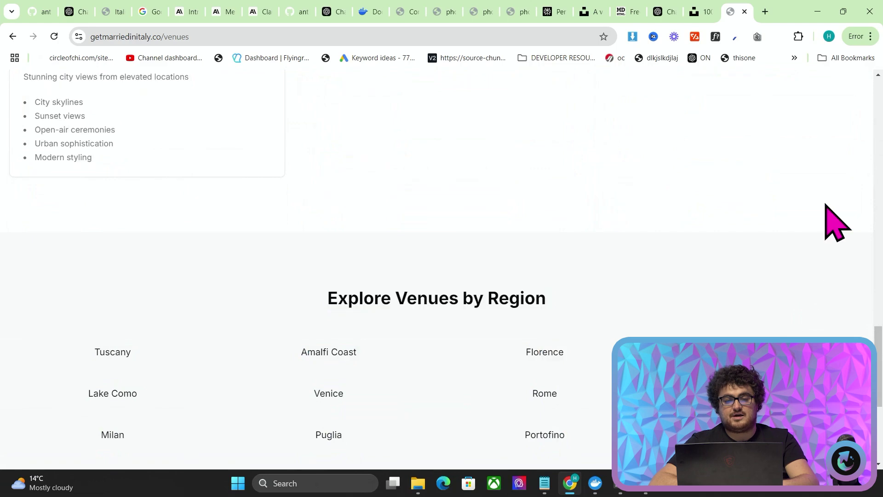
scroll(825, 205, up, 15)
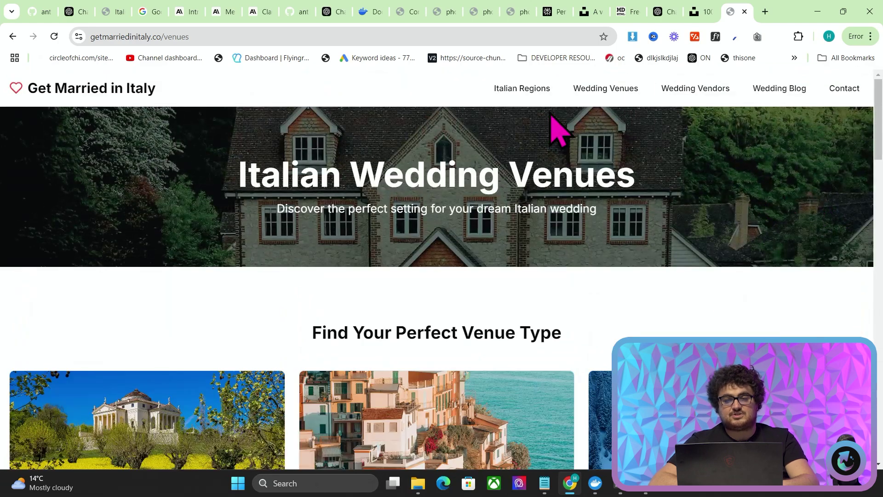
Open the Italian Regions page and select the text of its region cards.
click(522, 89)
scroll(28, 184, down, 3)
drag(591, 382, 689, 317)
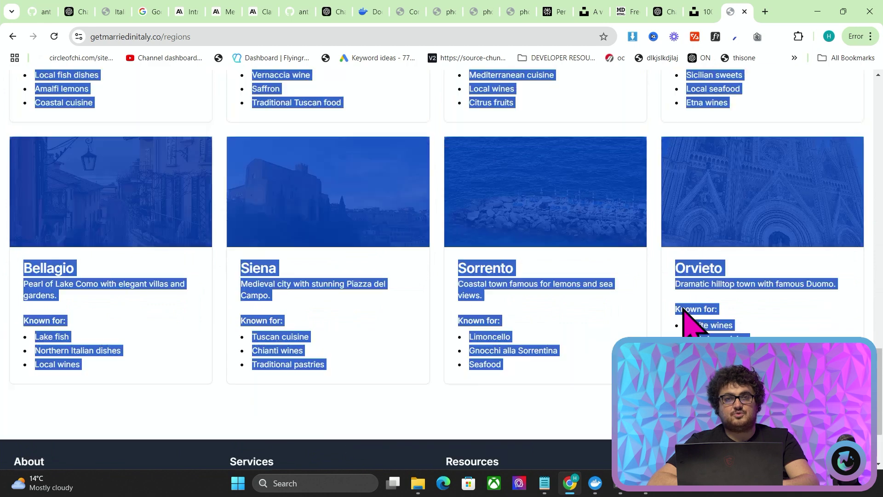
scroll(644, 294, up, 6)
Return to the Claude demo and send the message "now do the same thing for all these regions".
click(410, 12)
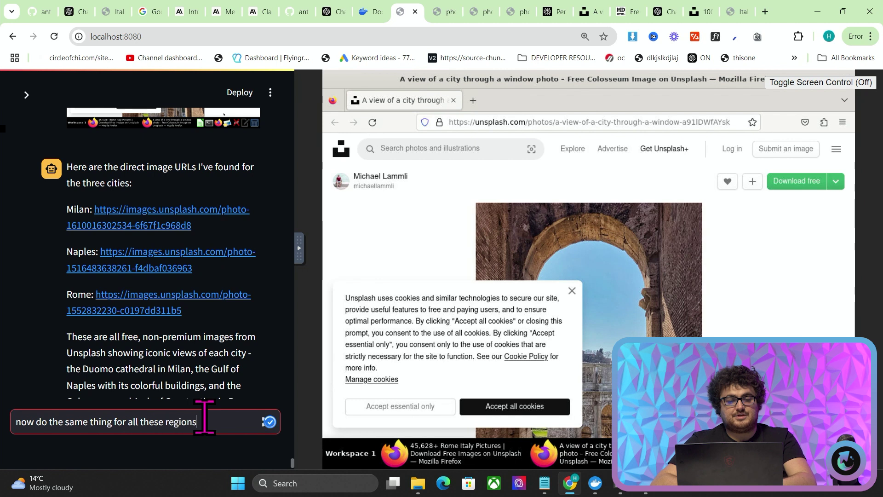
key(Return)
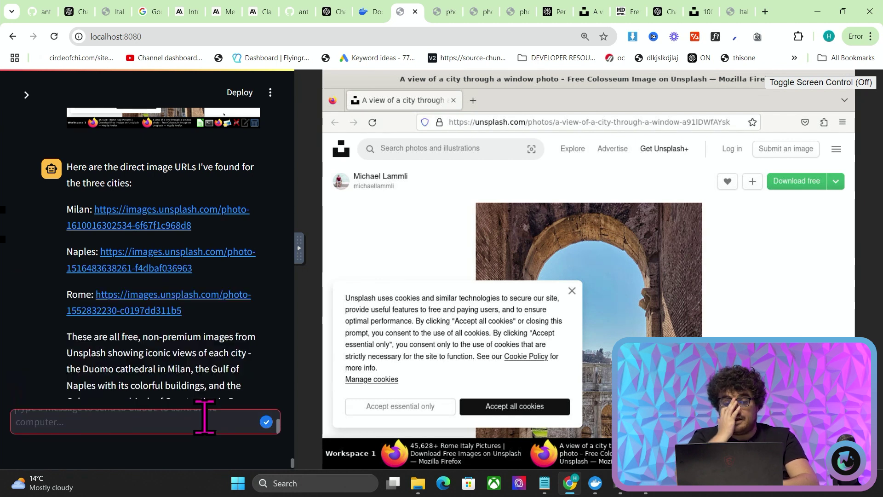